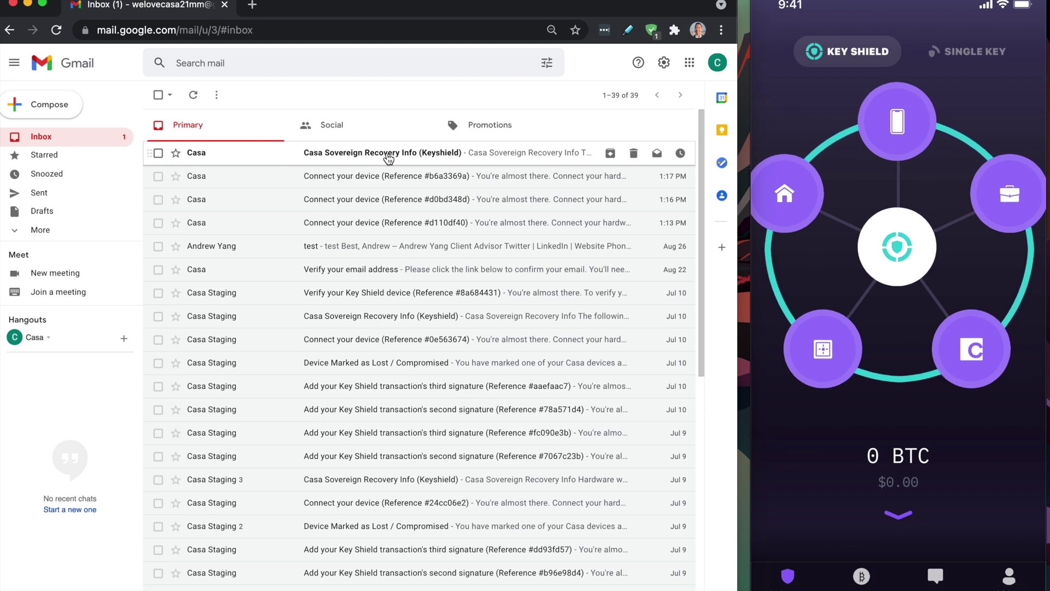
Open the 'Casa Sovereign Recovery Info (Keyshield)' email at the top of the Gmail inbox.
click(389, 156)
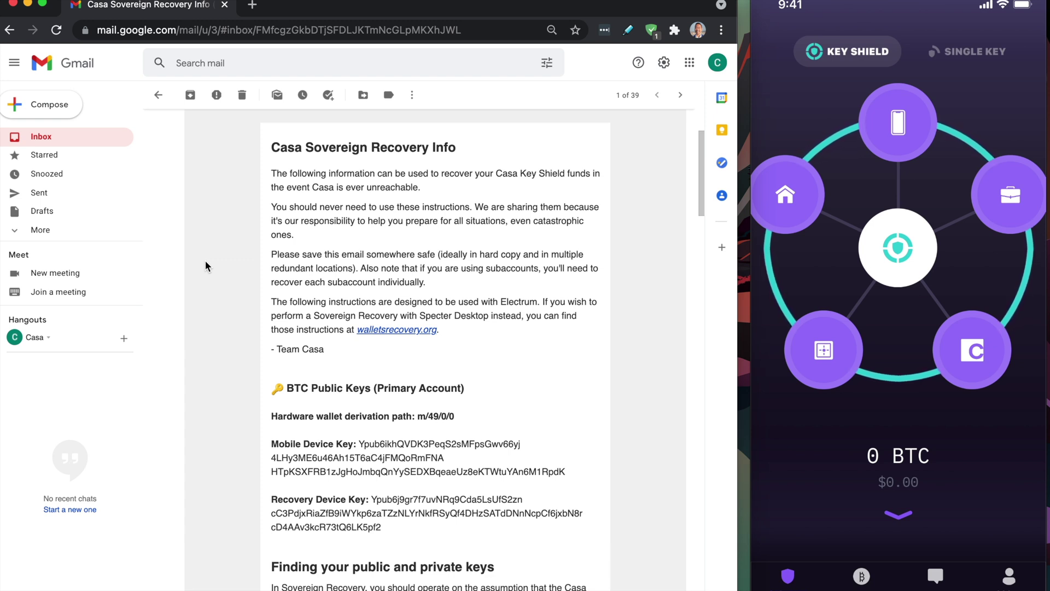
scroll(434, 301, down, 1)
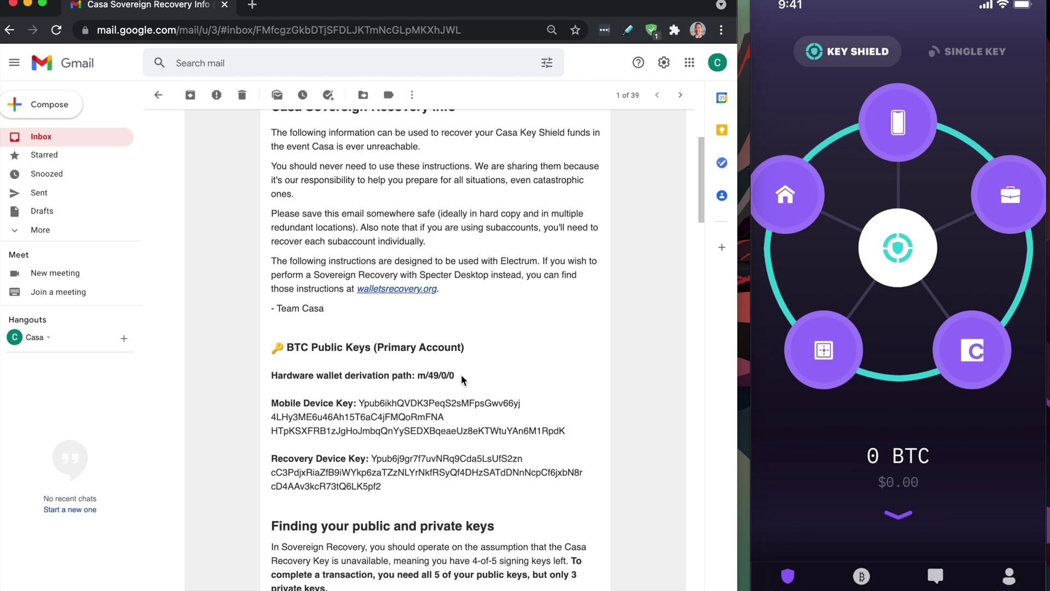
drag(460, 377, 412, 377)
scroll(473, 214, down, 3)
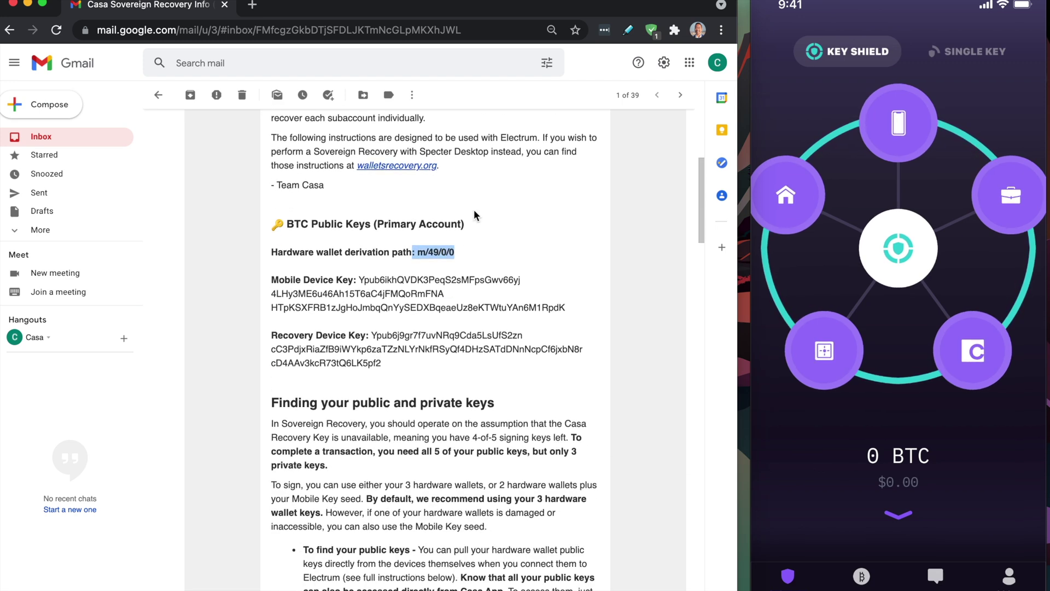
scroll(474, 209, down, 2)
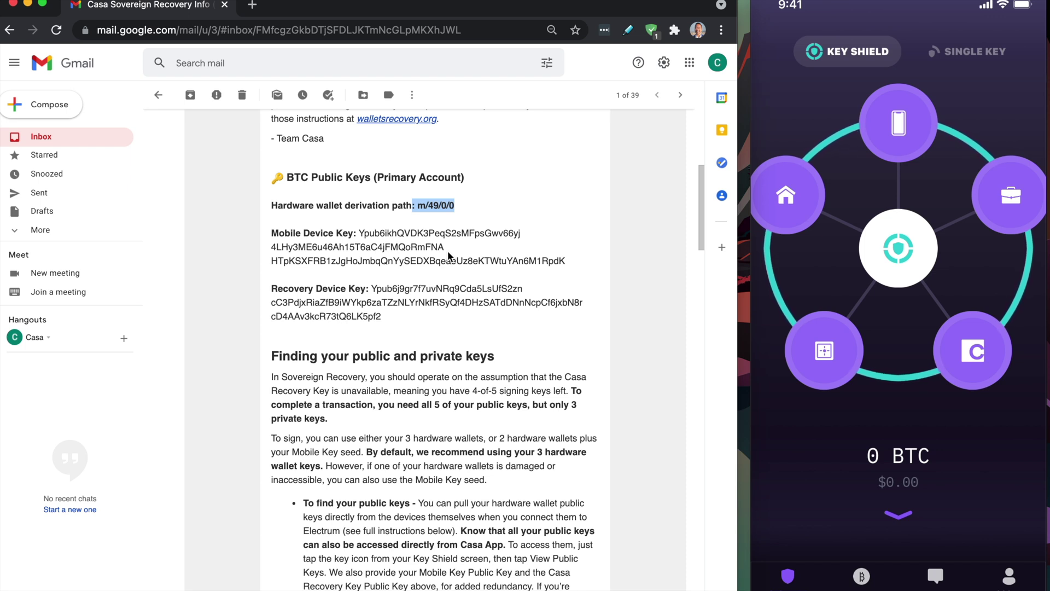
scroll(395, 270, down, 5)
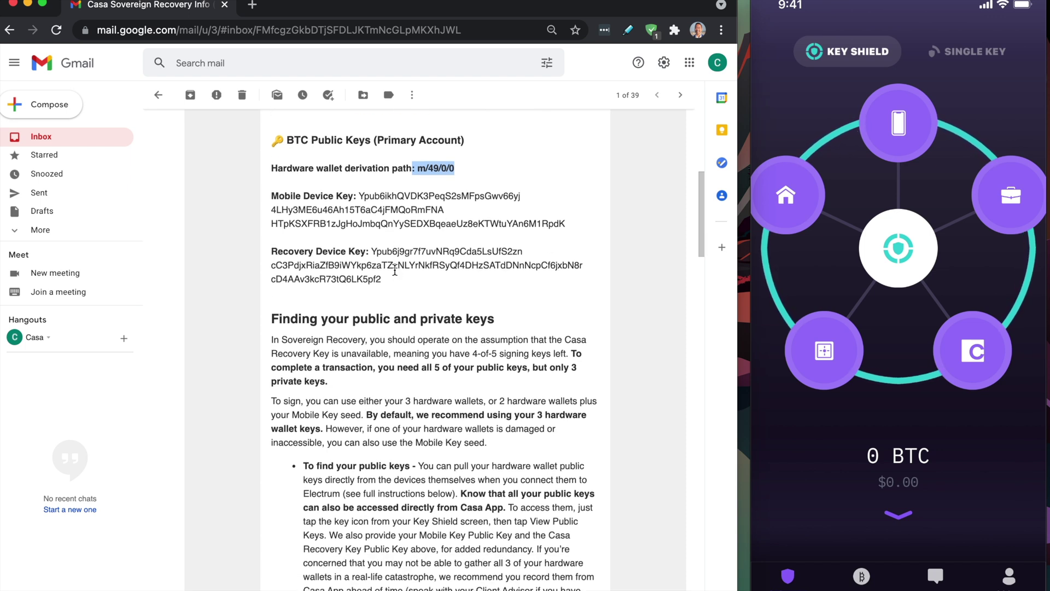
scroll(395, 270, down, 15)
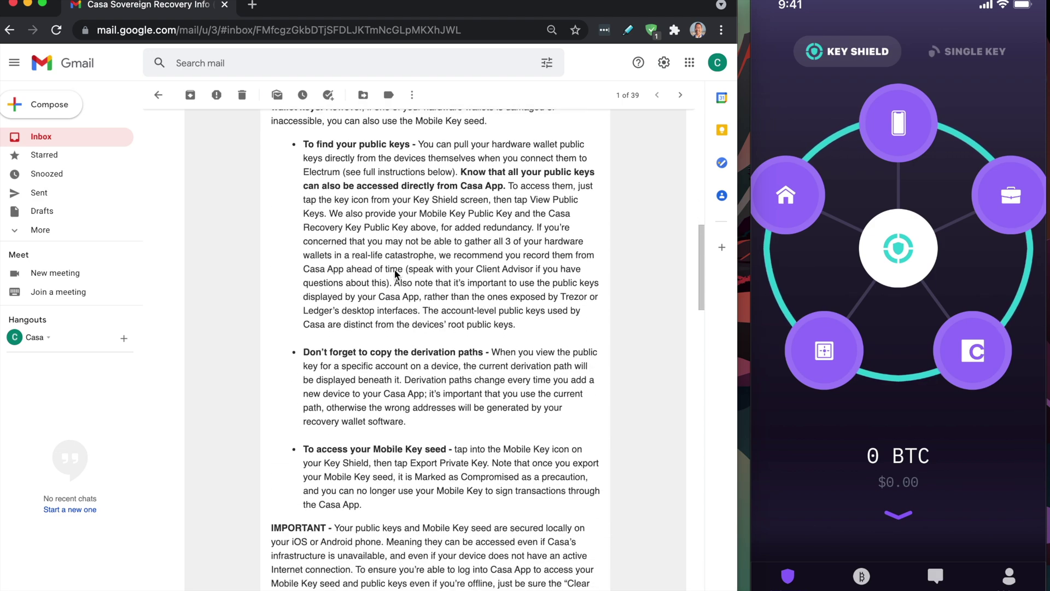
scroll(395, 269, down, 20)
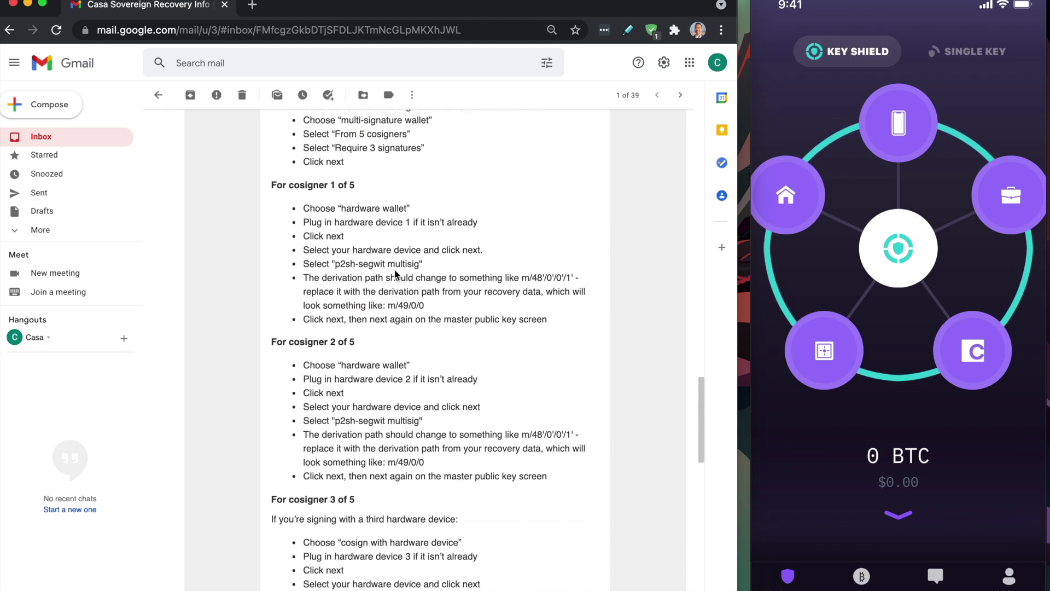
scroll(395, 269, up, 20)
scroll(395, 269, up, 6)
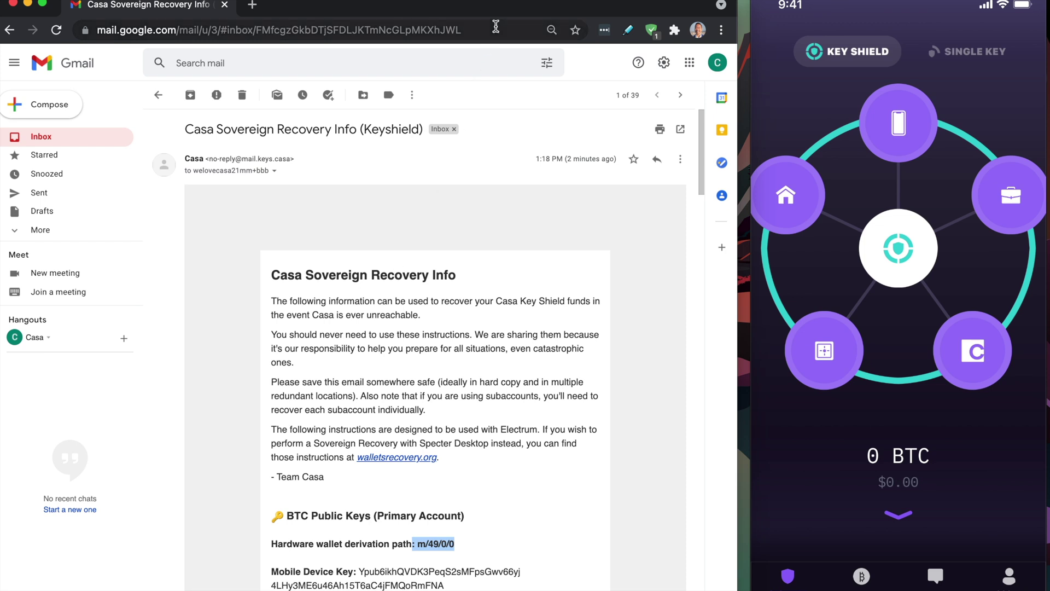
Start a new Electrum wallet file named 'BBB Demo'.
key(super+Tab)
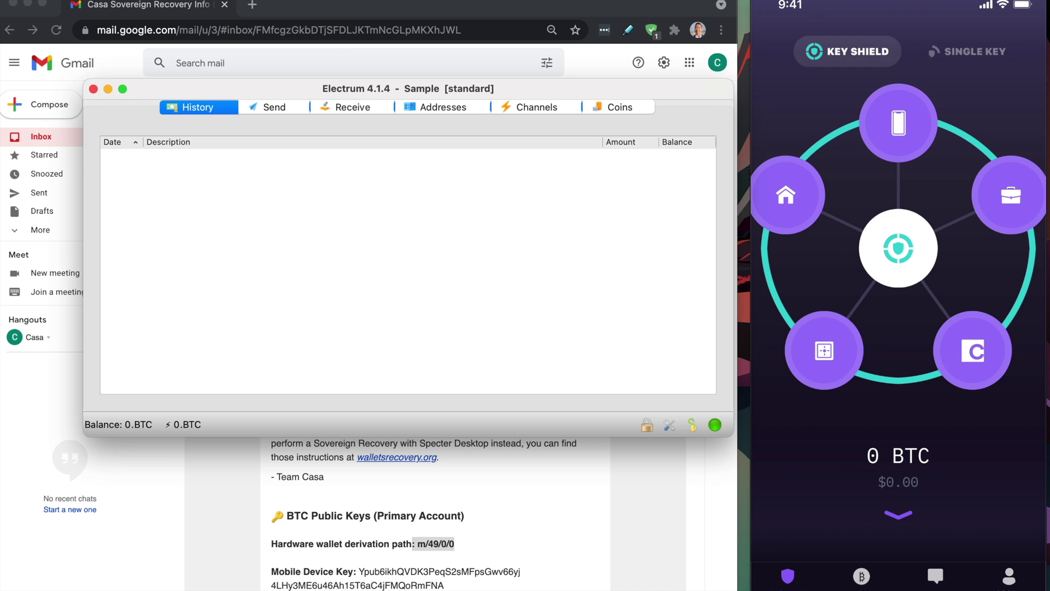
click(109, 2)
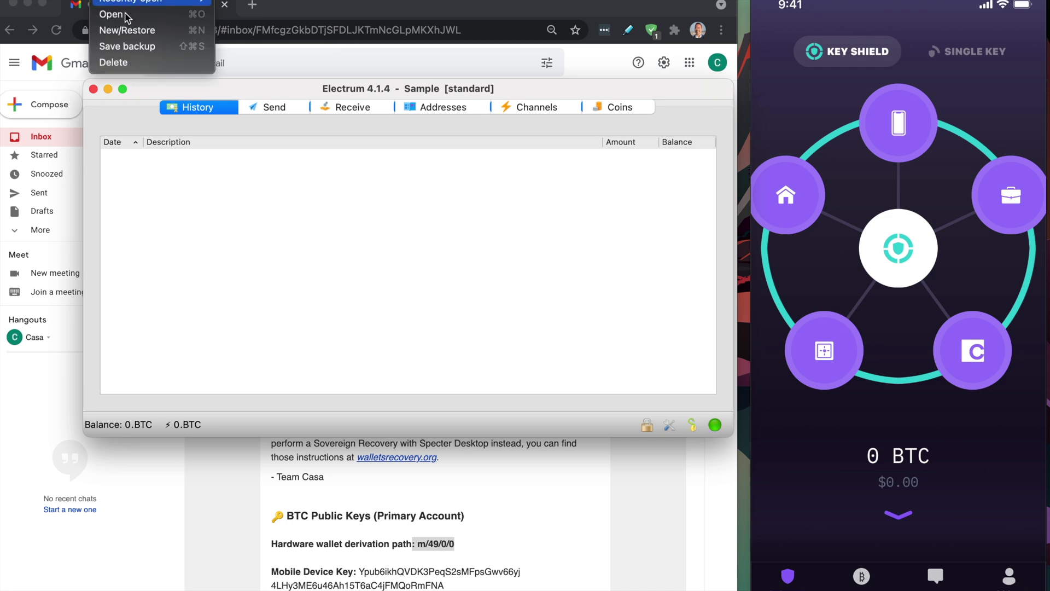
click(142, 26)
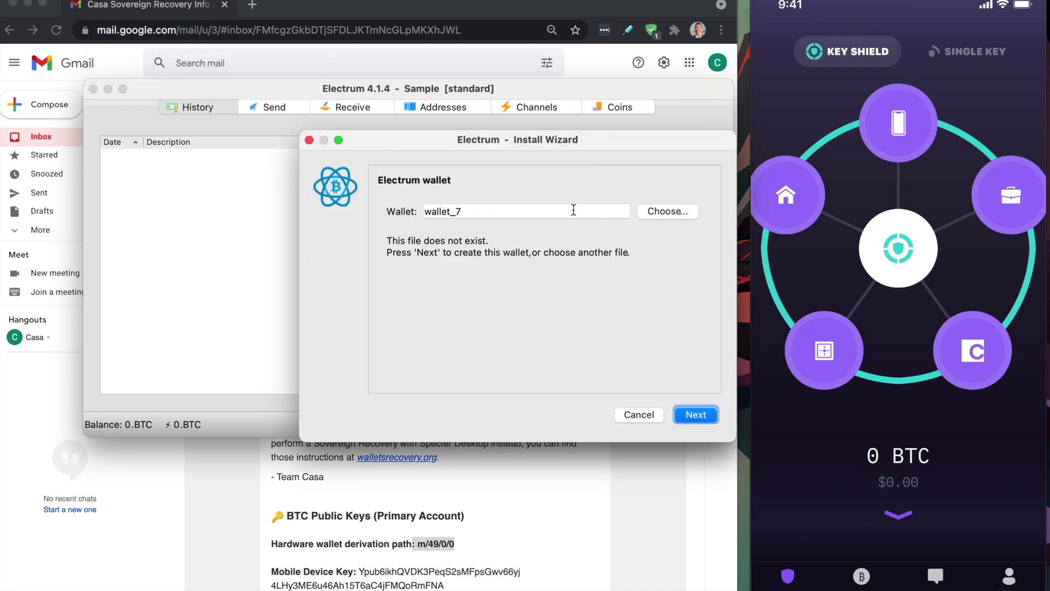
click(573, 210)
text(BBB Demo)
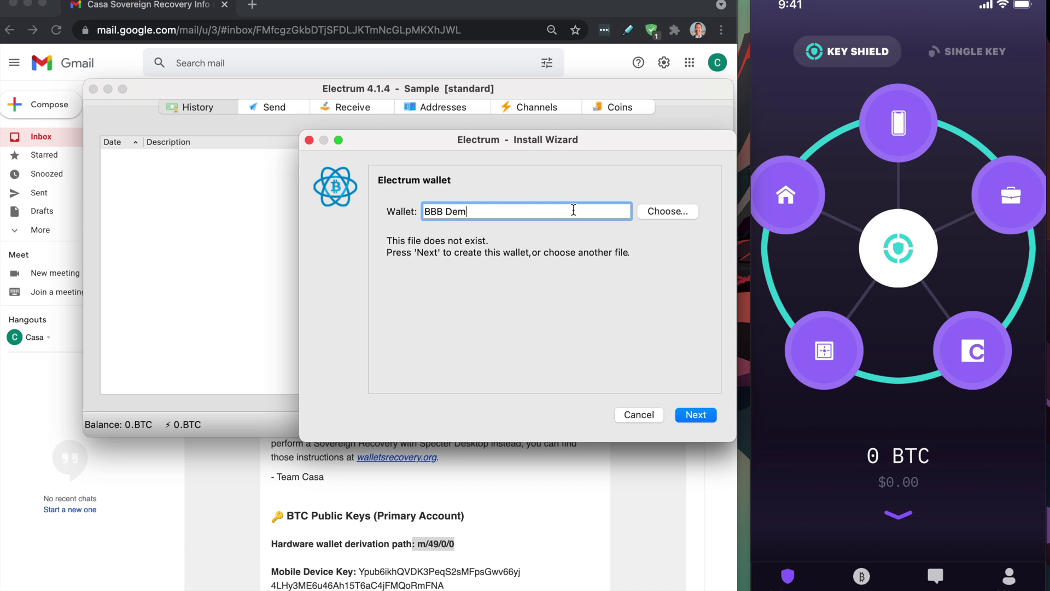
click(703, 416)
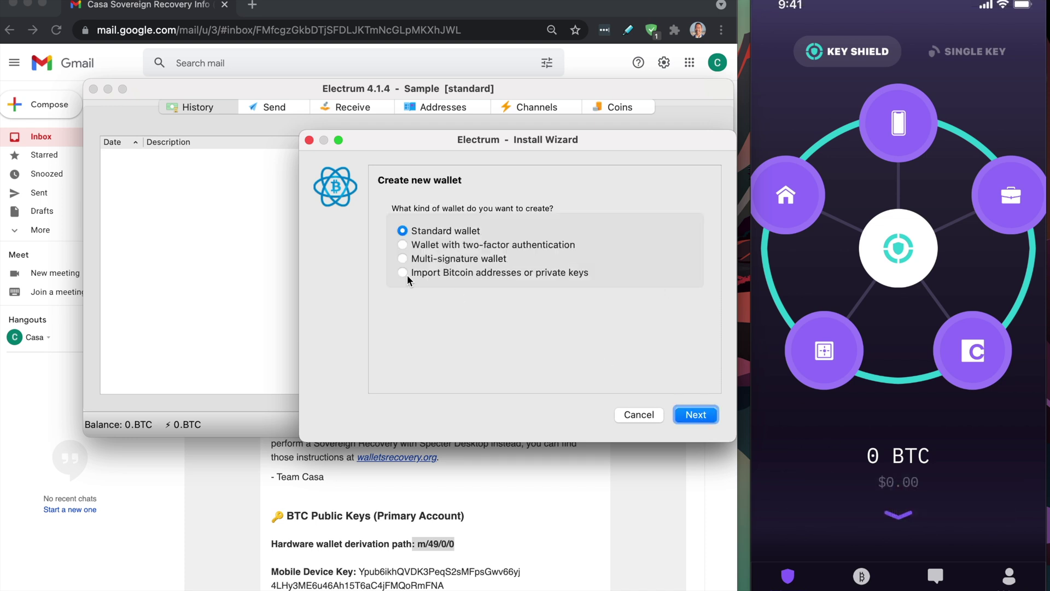
Make it a multi-signature wallet with 5 cosigners requiring 3 signatures.
click(696, 415)
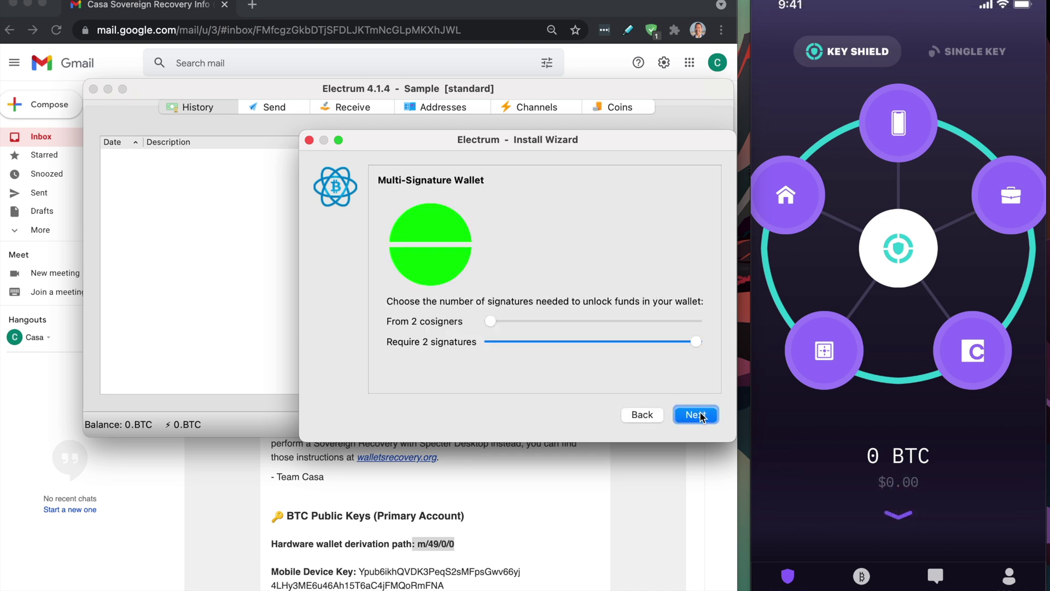
drag(490, 319, 543, 318)
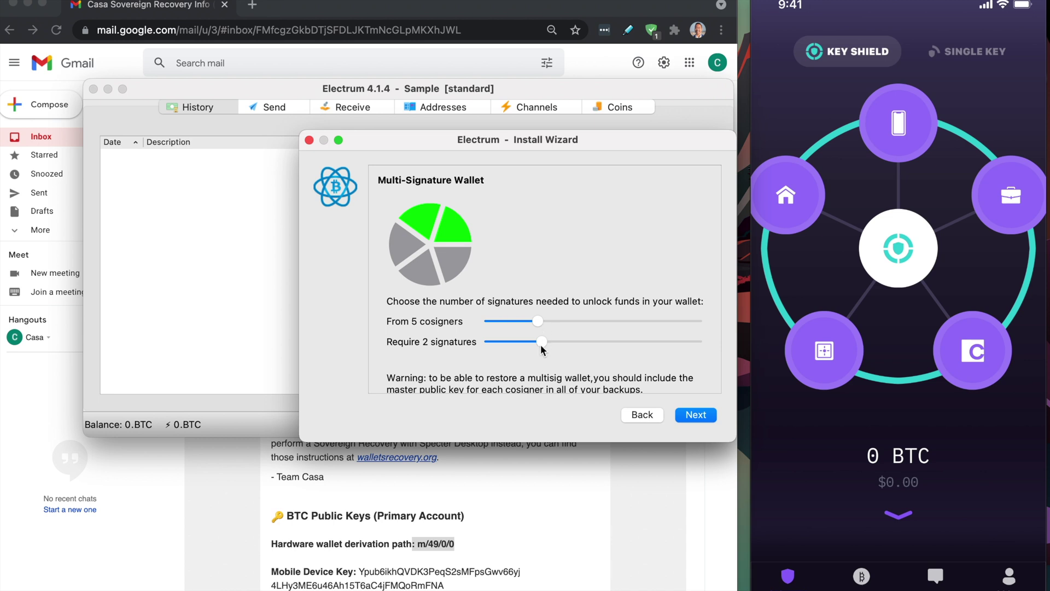
drag(544, 343, 572, 340)
click(705, 416)
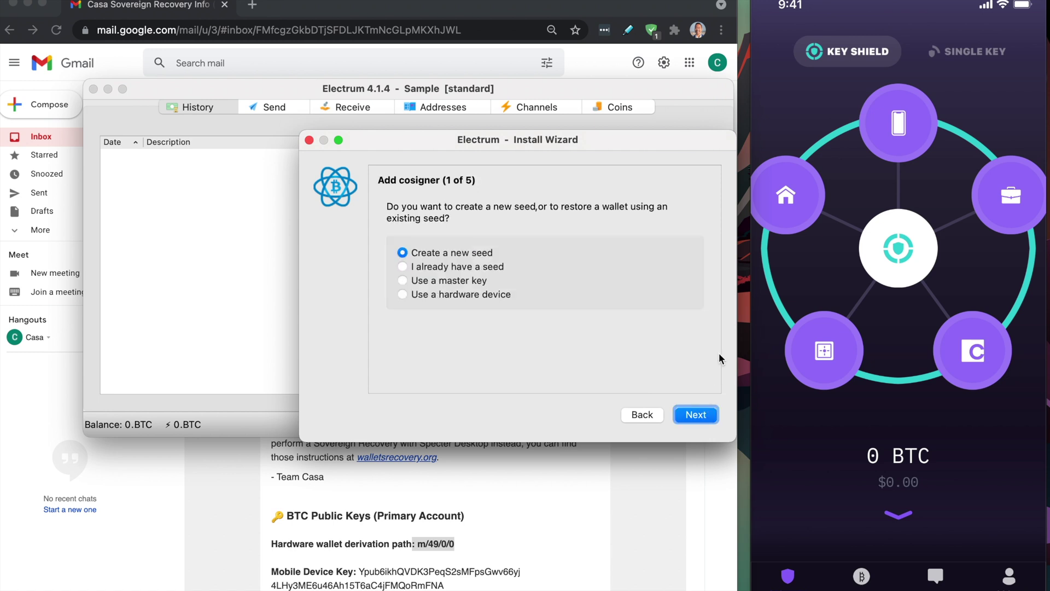
Choose 'Use a master key' for cosigner 1 and select the Mobile Device Key in the email.
click(403, 280)
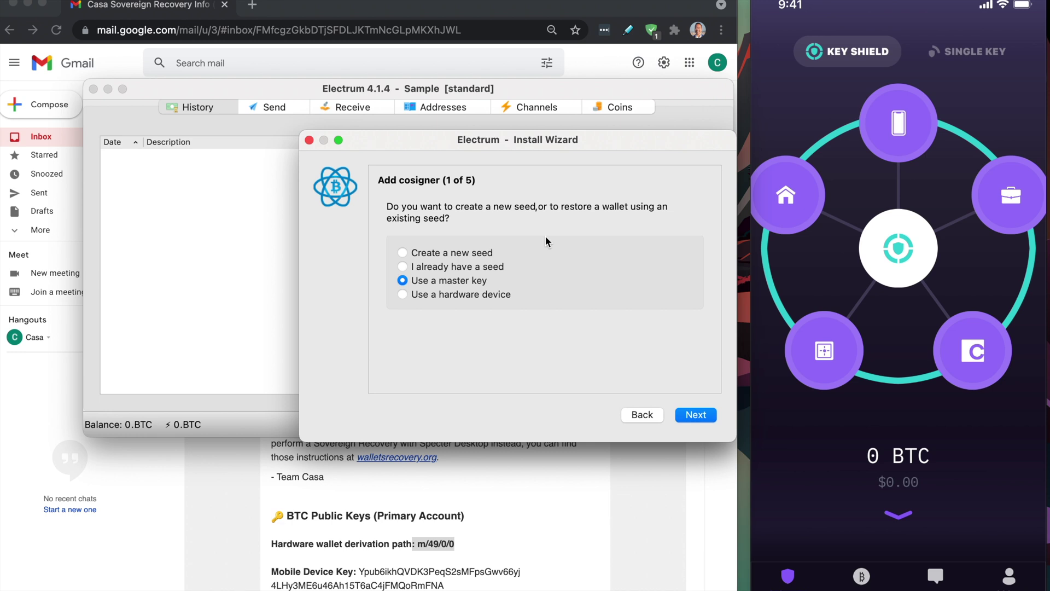
click(426, 490)
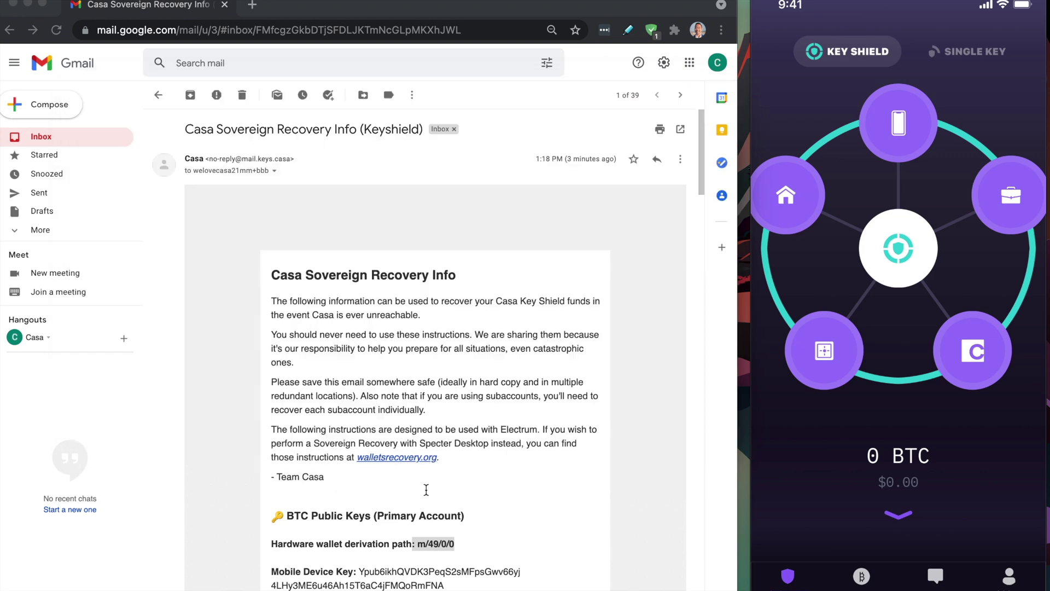
scroll(425, 489, down, 3)
drag(361, 400, 571, 430)
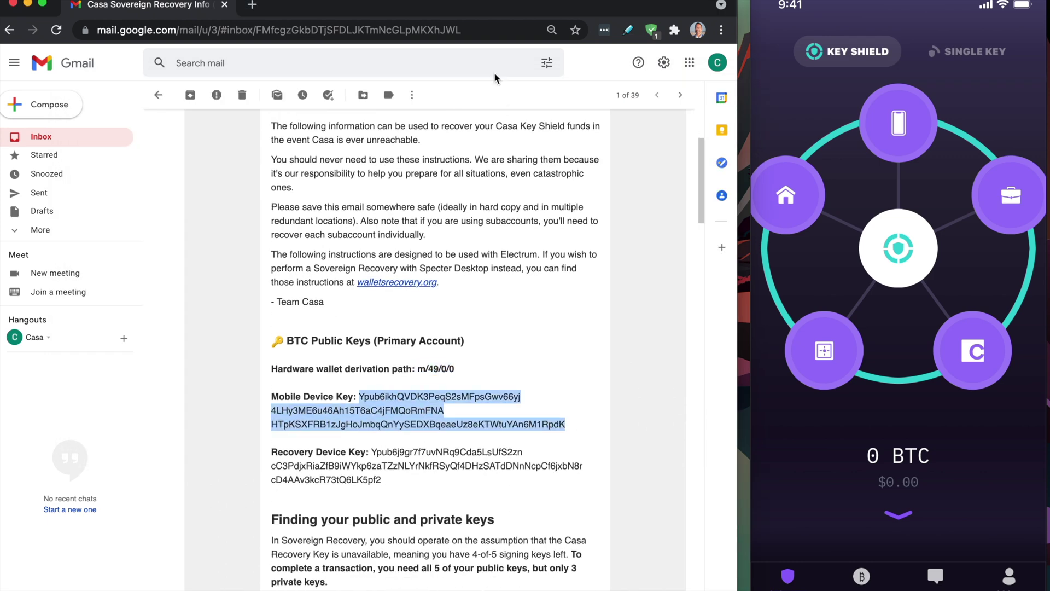
key(super+Tab)
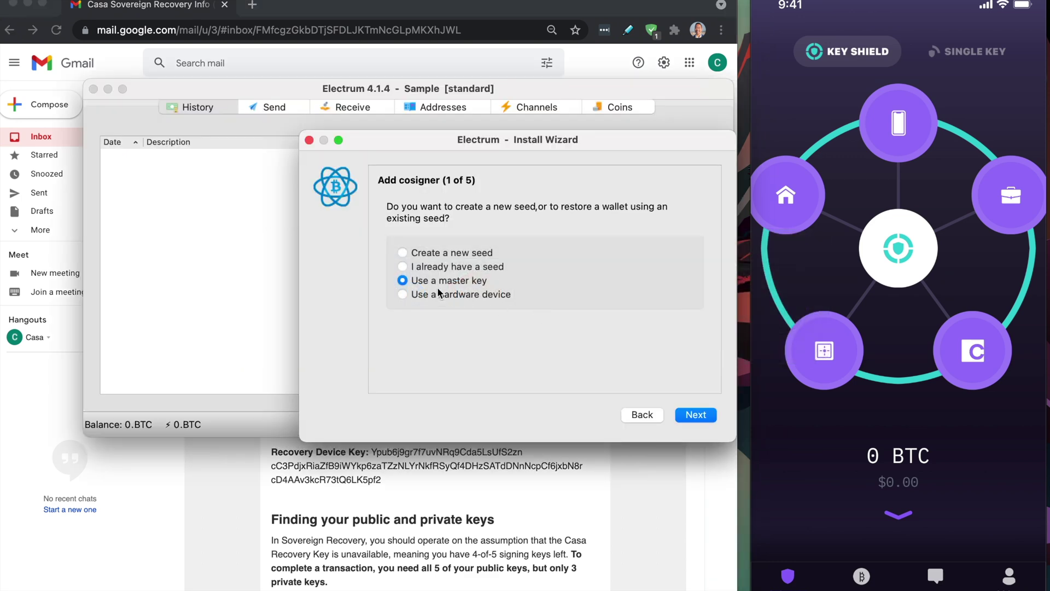
Paste the Mobile Device Key as cosigner 1 and accept it.
click(697, 414)
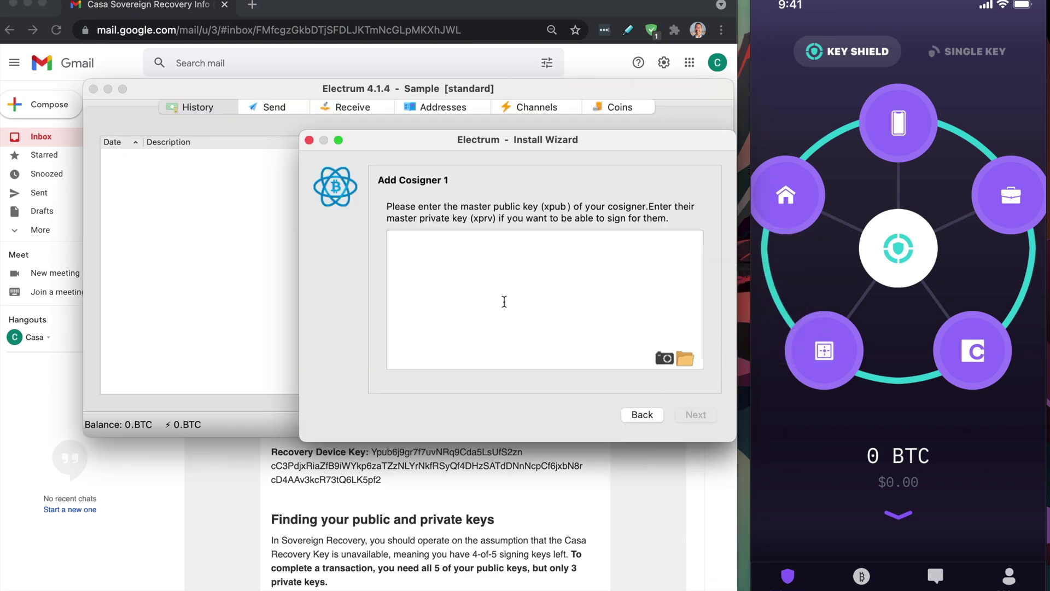
text(Ypub6ikhQVDK3PeqS2sMFpsGwv66yj4LHy3ME6u46Ah15T6aC4jFMQoRmFNAHTpKSXFRB1zJgHoJmbqQnYySEDXBqeaeUz8eKTWtuYAn6M1RpdK)
click(698, 416)
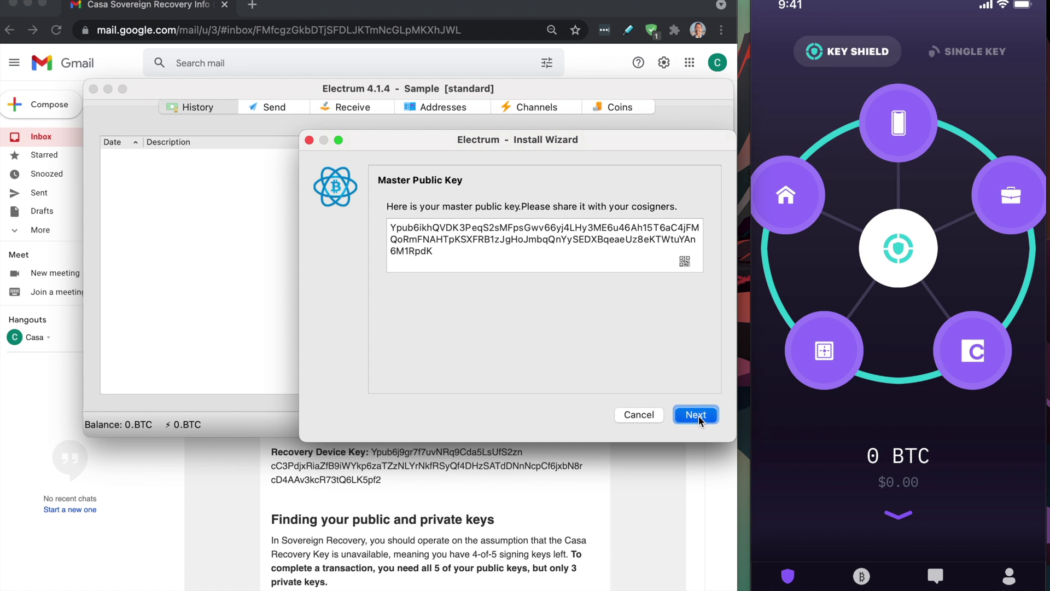
click(695, 415)
Choose 'Enter cosigner seed' for cosigner 2 and return to the recovery email.
click(402, 245)
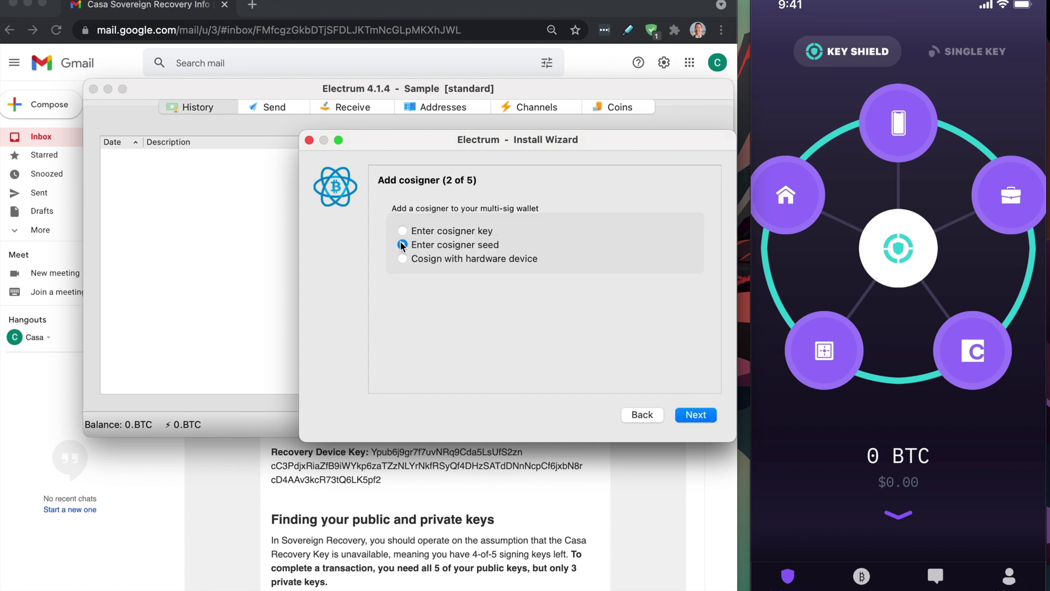
click(695, 417)
key(super+Tab)
Copy the Recovery Device Key from the email and paste it into Electrum's seed box.
scroll(462, 443, down, 2)
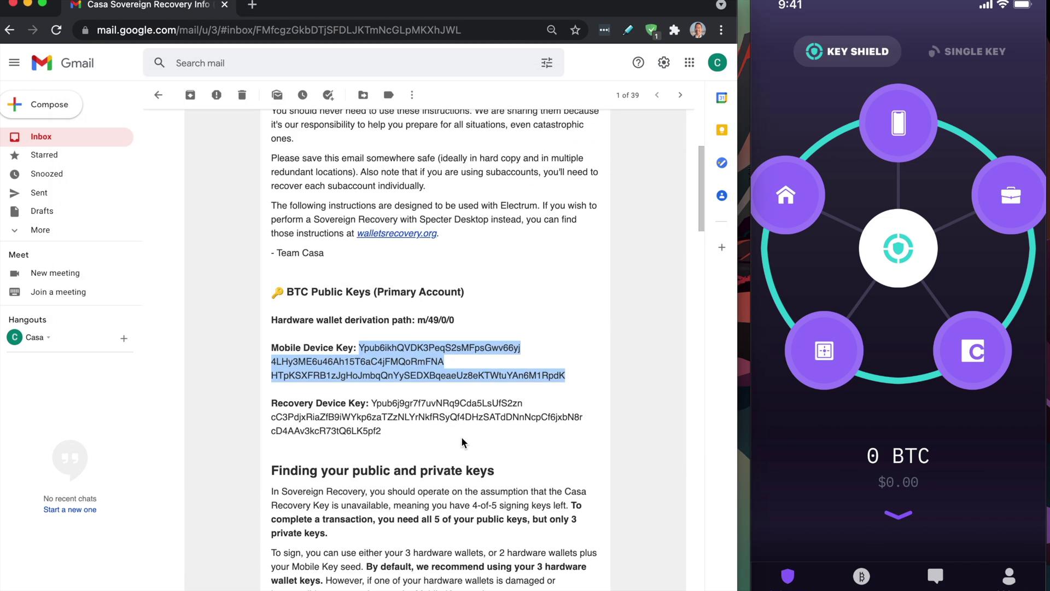
drag(372, 403, 398, 431)
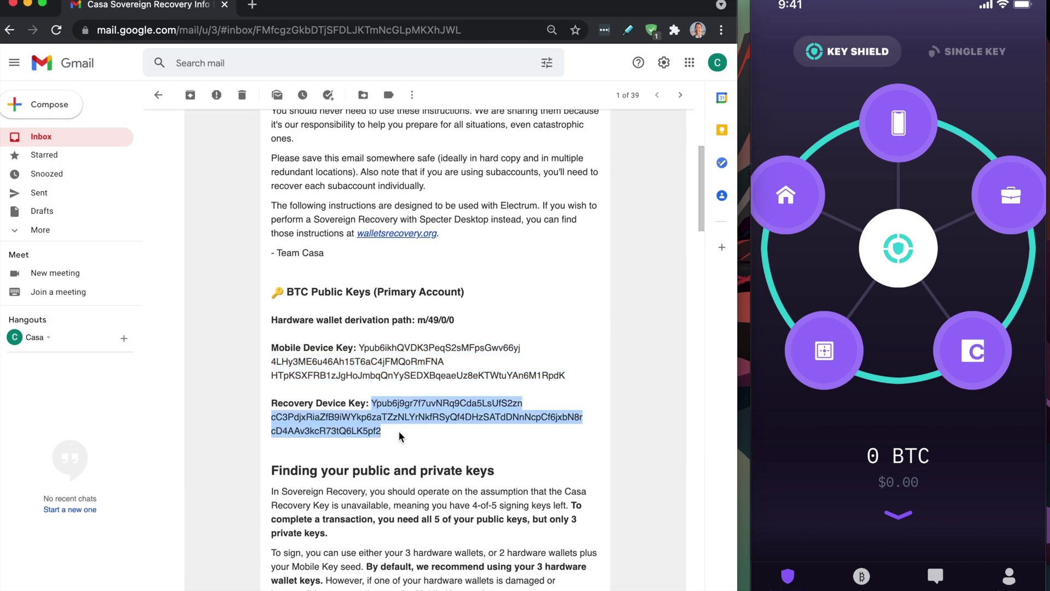
key(super+c)
key(super+Tab)
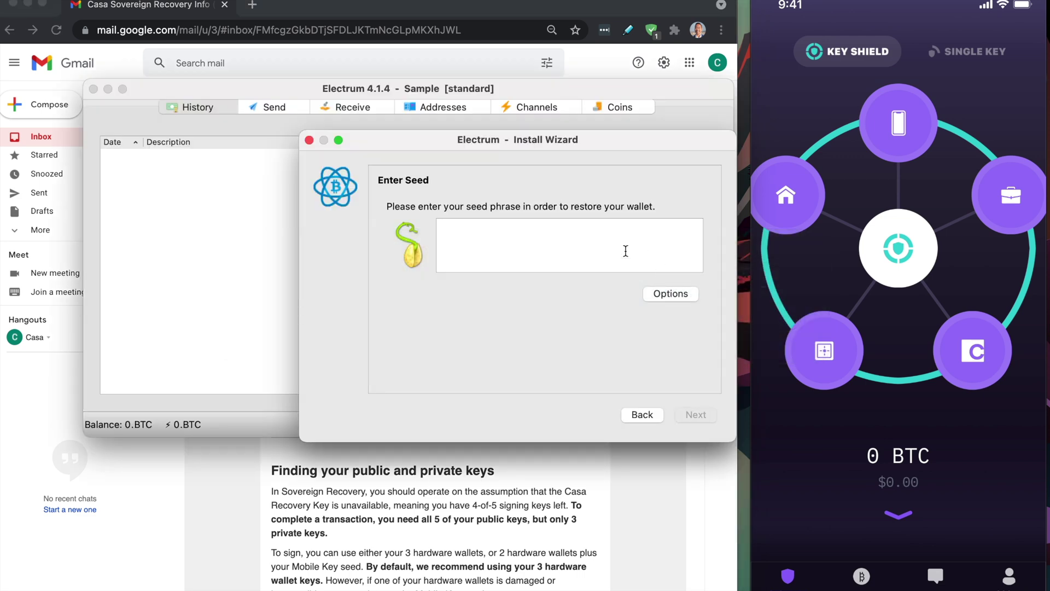
key(super+v)
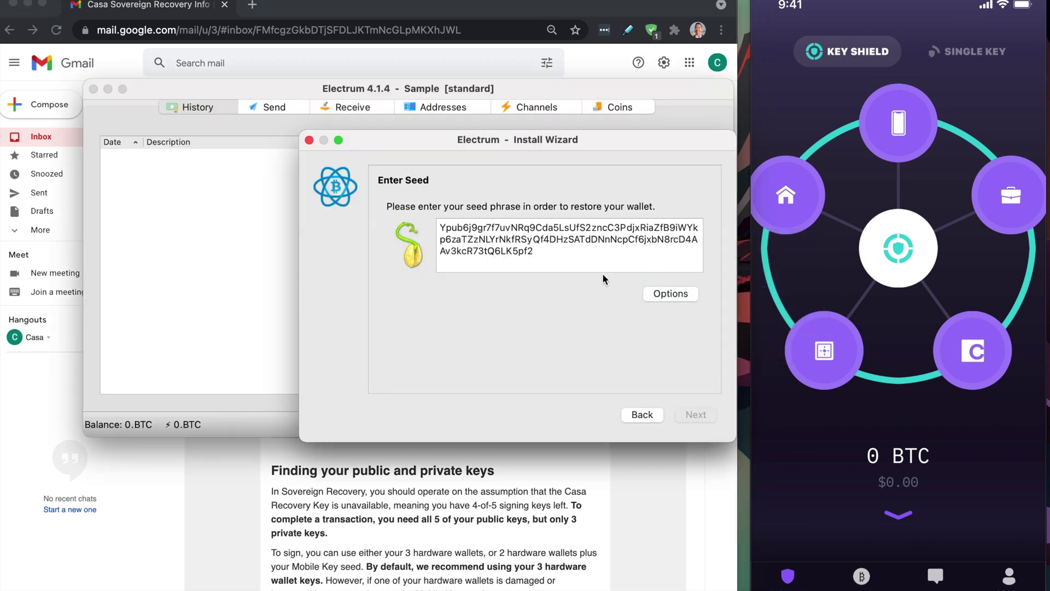
key(super+Up)
key(super+a)
Switch cosigner 2 to key entry, paste the Recovery Device Key, and accept it.
click(640, 414)
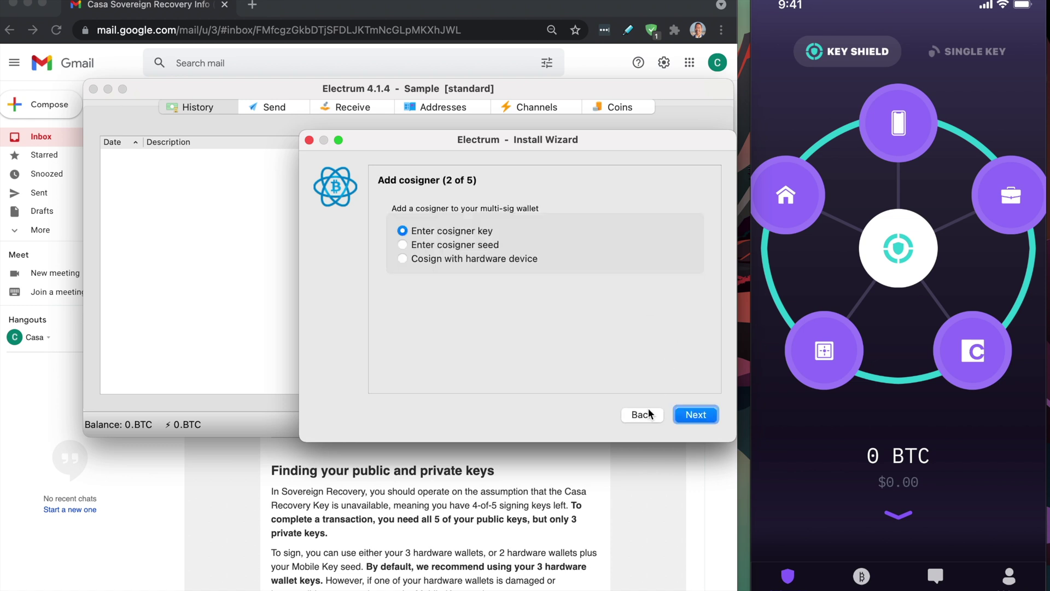
click(701, 416)
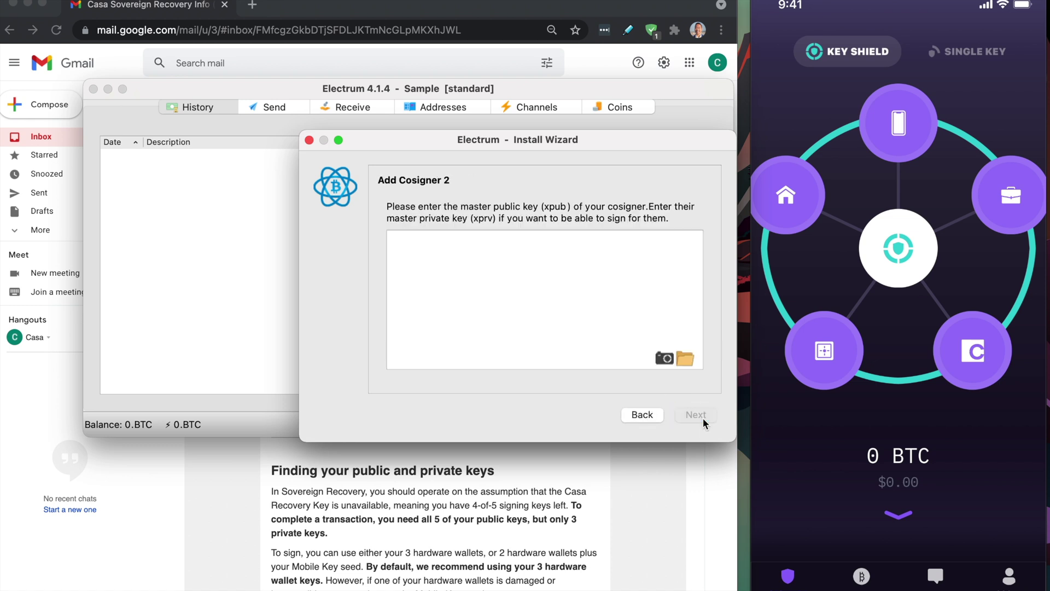
key(super+v)
click(703, 416)
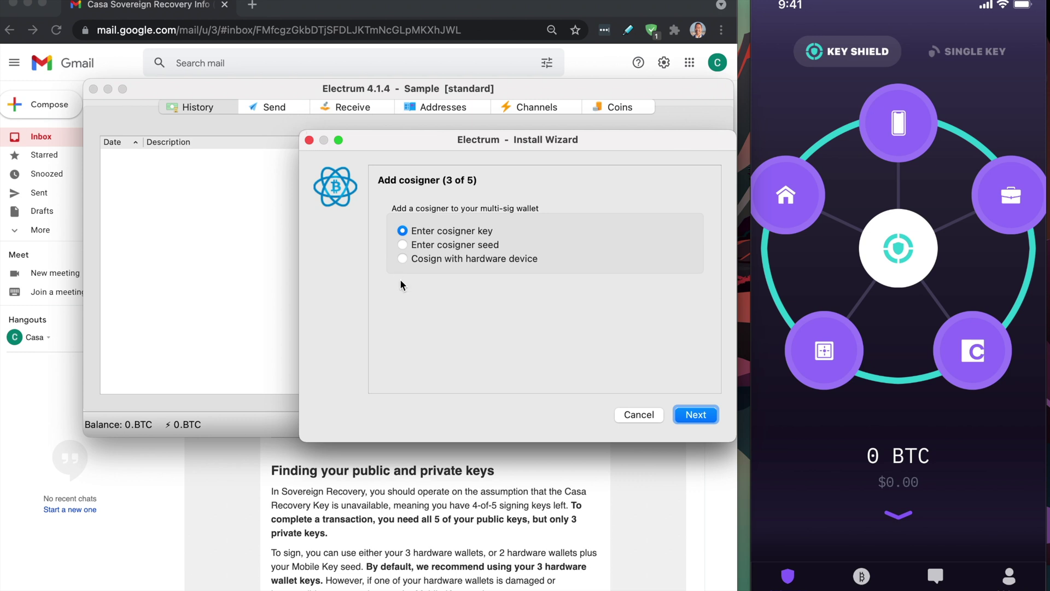
Select the Office Trezor One as the hardware device for cosigner 3.
click(403, 259)
click(697, 416)
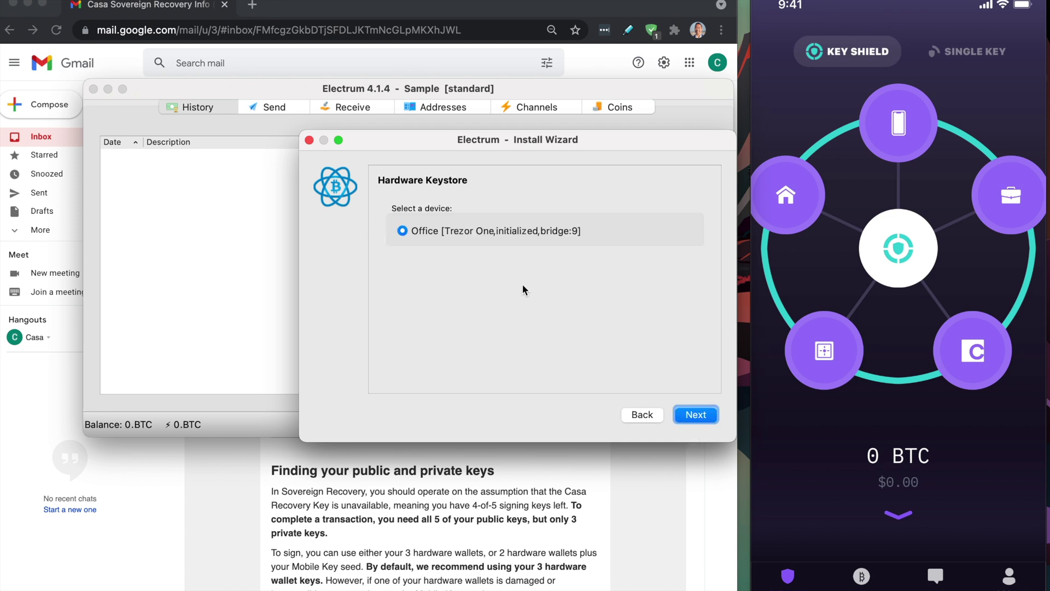
click(691, 408)
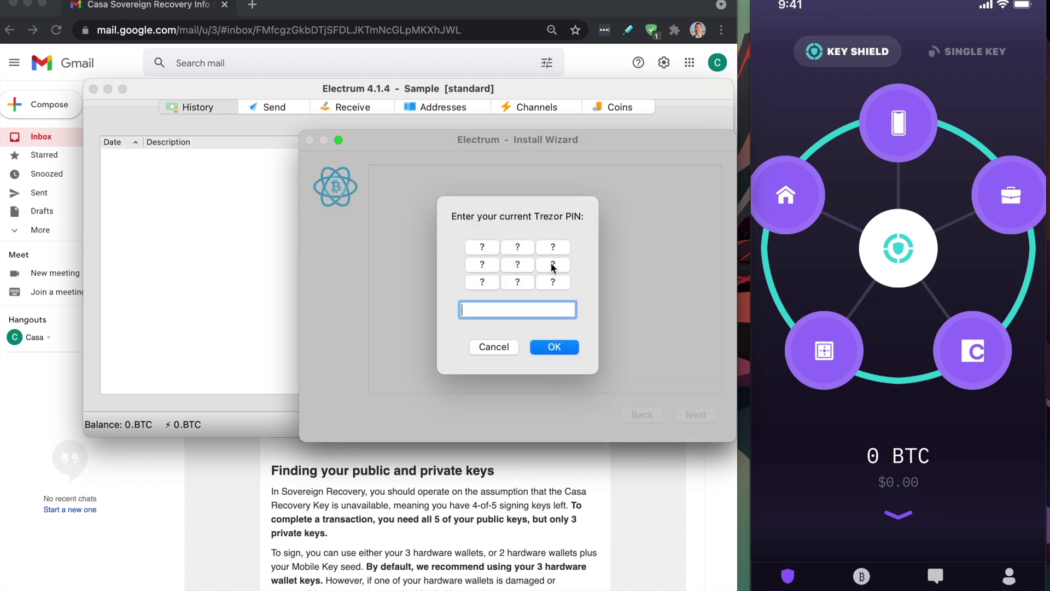
Enter and submit the Trezor PIN on the keypad.
click(520, 264)
click(519, 265)
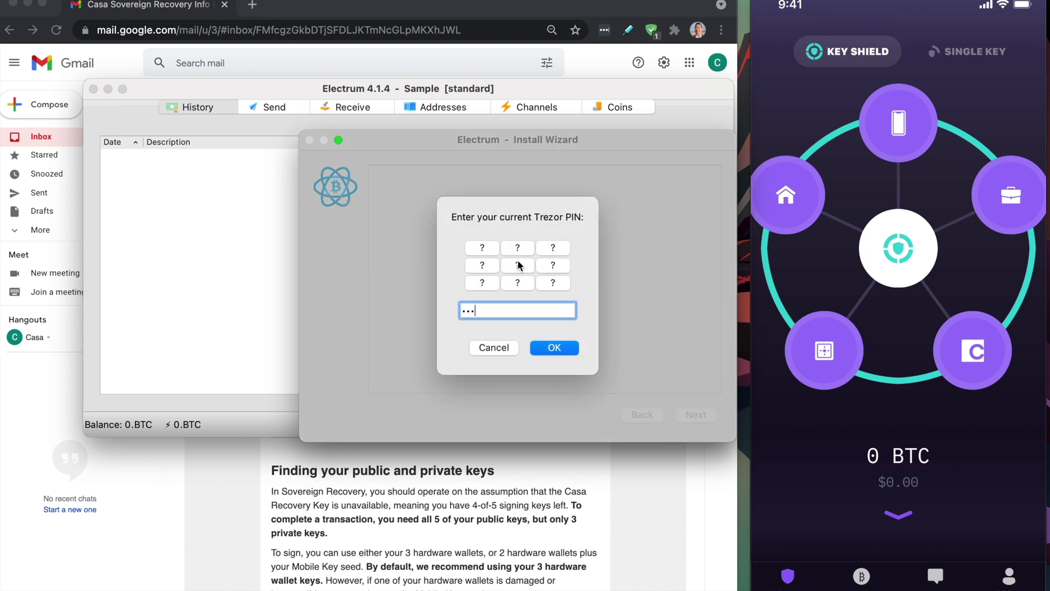
click(520, 265)
click(519, 264)
click(555, 345)
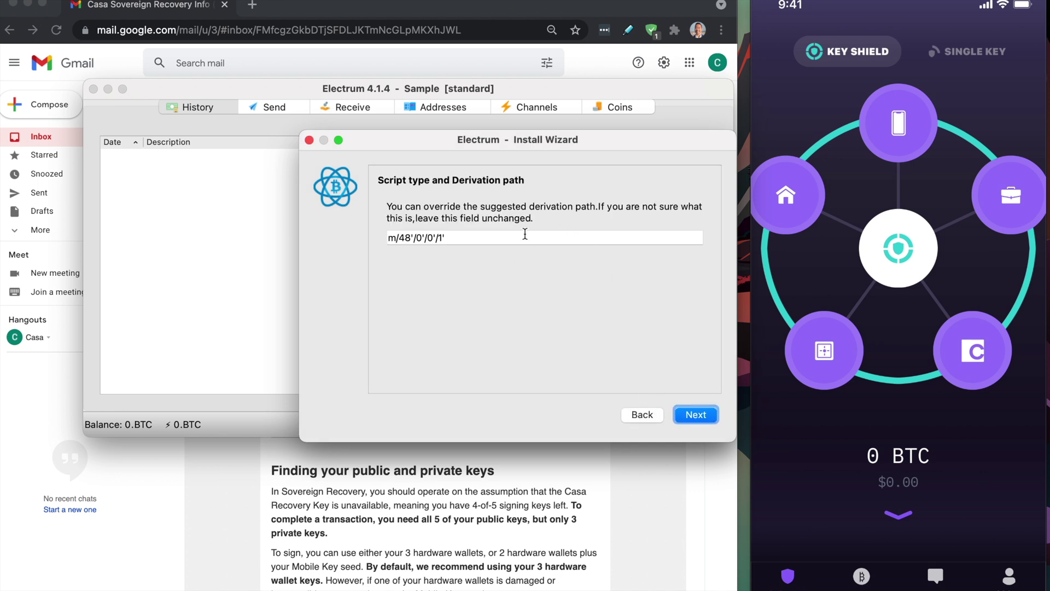
Replace cosigner 3's suggested path m/48'/0'/0'/1' with m/49/0/0 copied from the email.
click(466, 567)
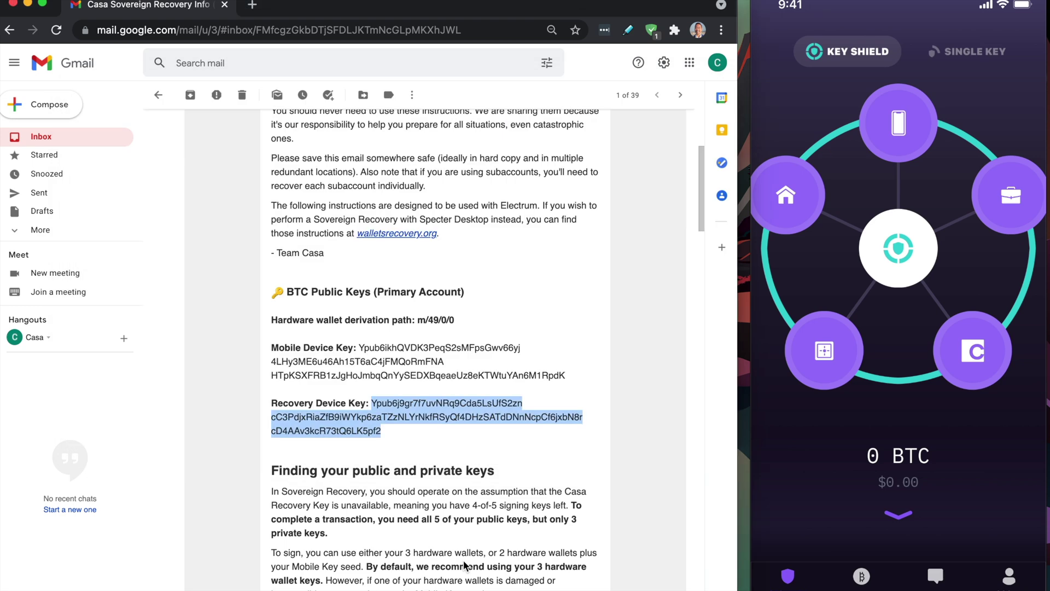
click(419, 323)
drag(418, 323, 484, 319)
key(super+Tab)
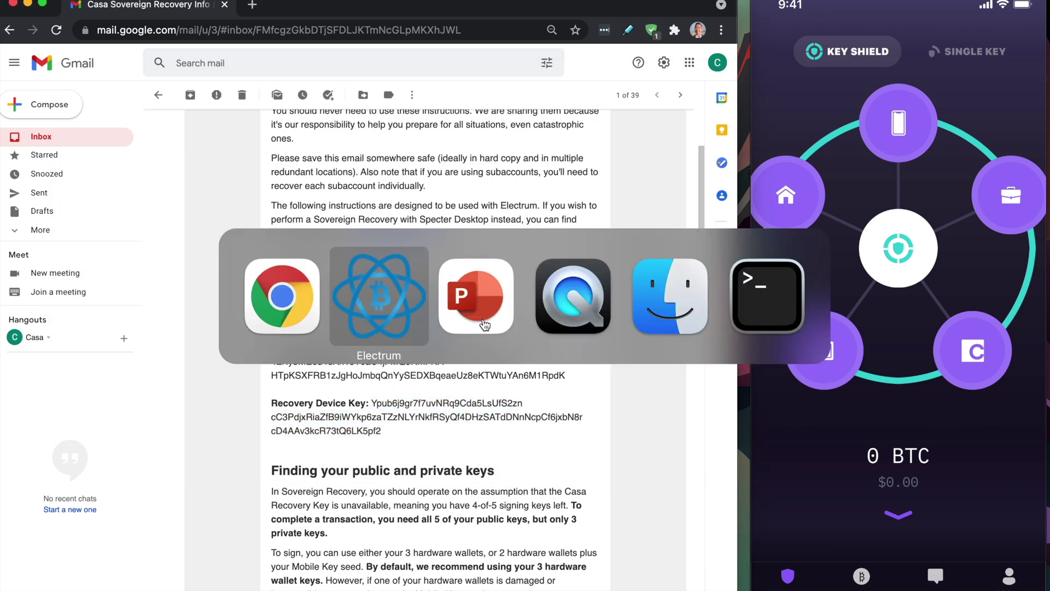
triple_click(462, 239)
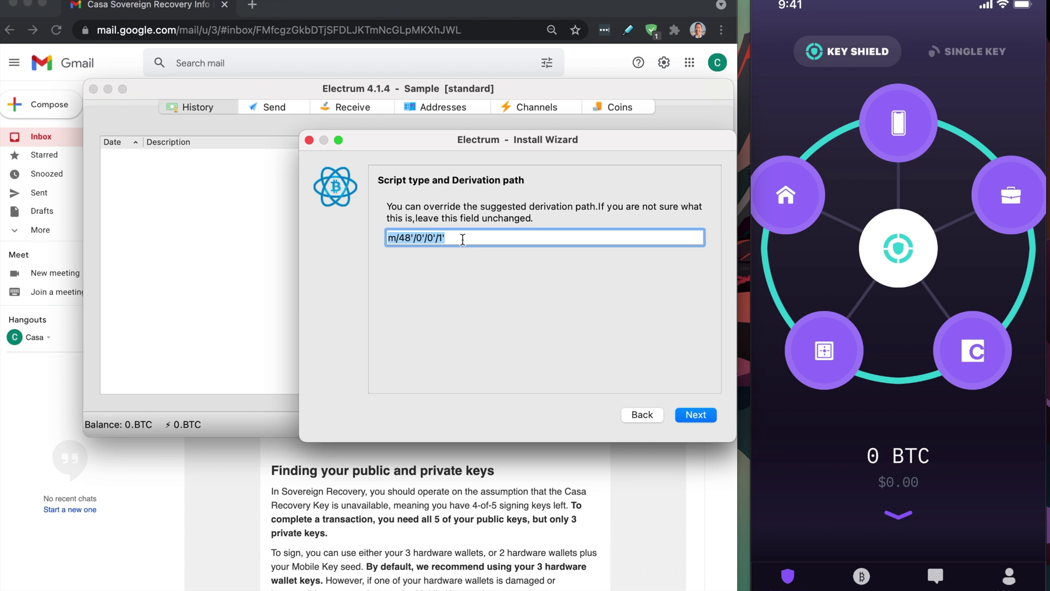
key(super+v)
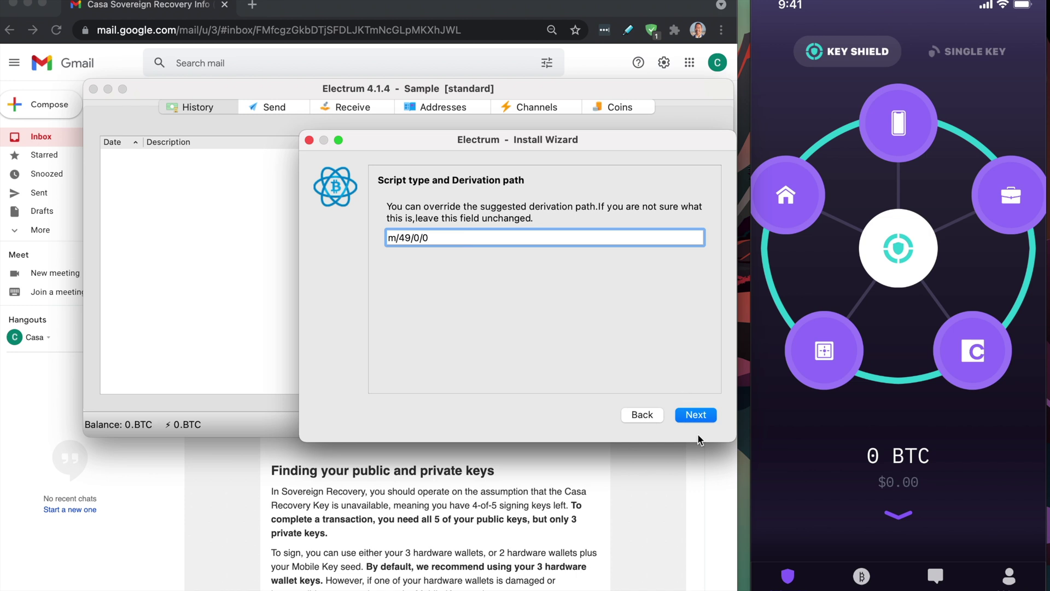
click(703, 415)
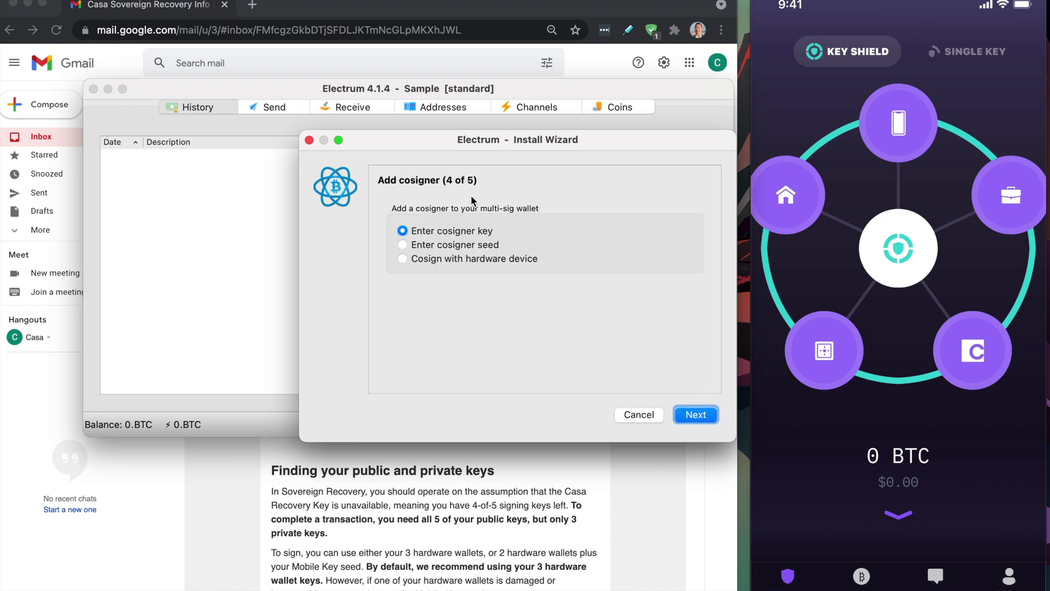
Pick a hardware device for cosigner 4, rescanning until the Trezor is detected.
click(402, 259)
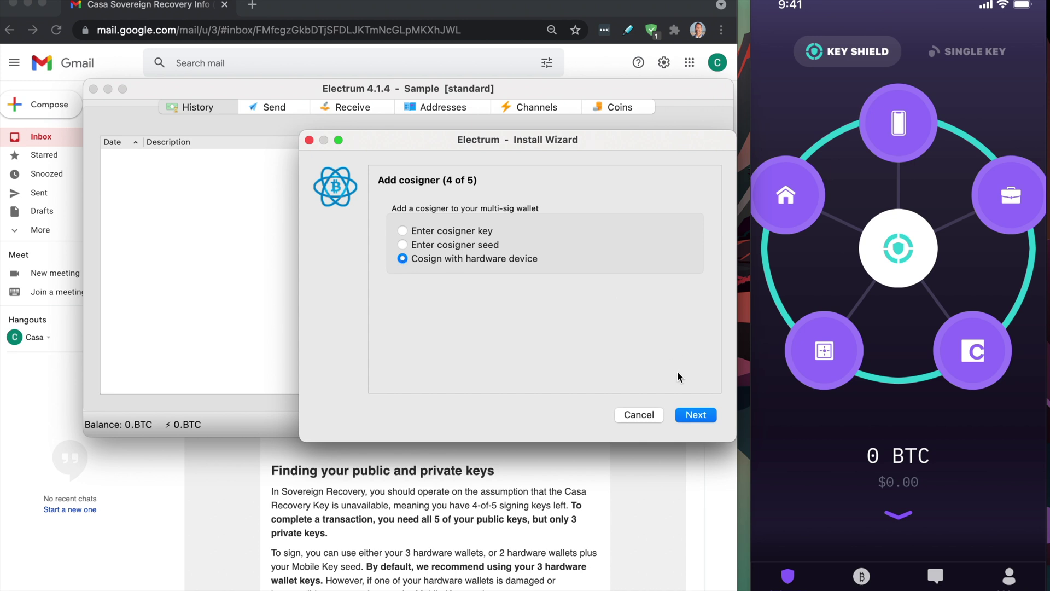
click(700, 417)
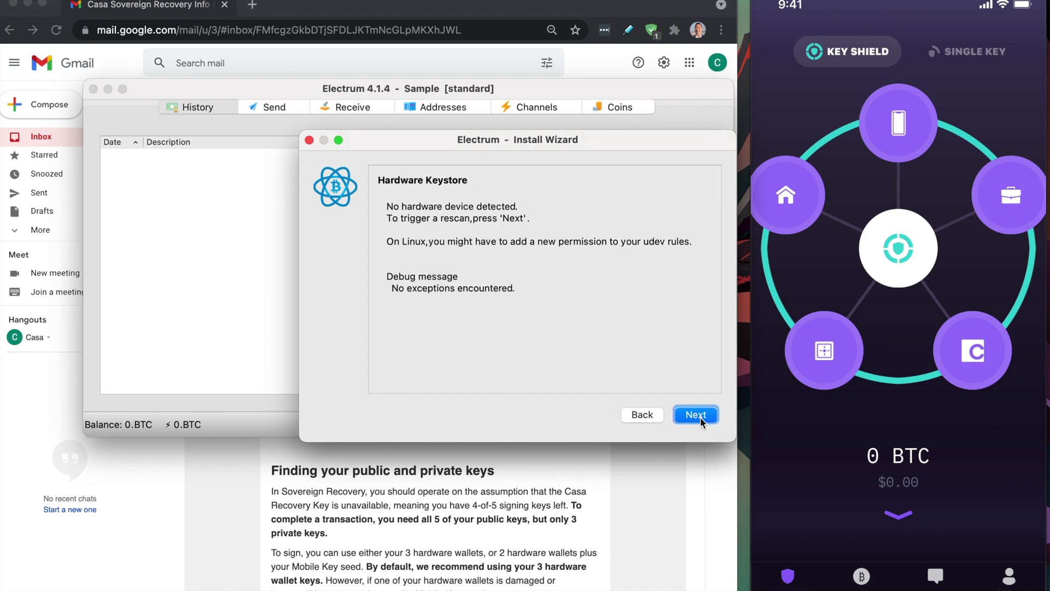
click(645, 417)
click(410, 258)
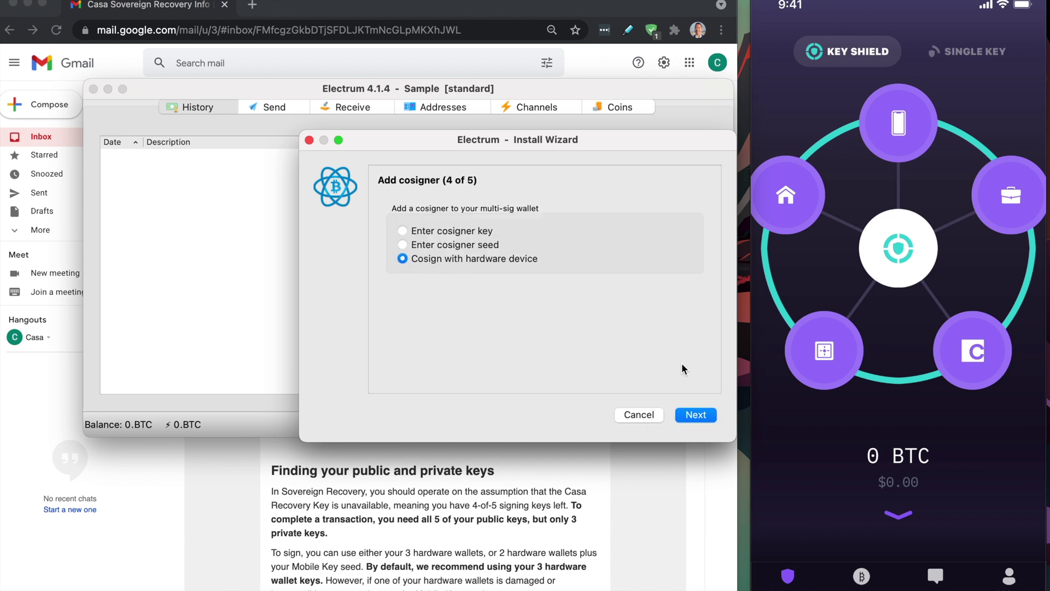
click(703, 417)
click(702, 416)
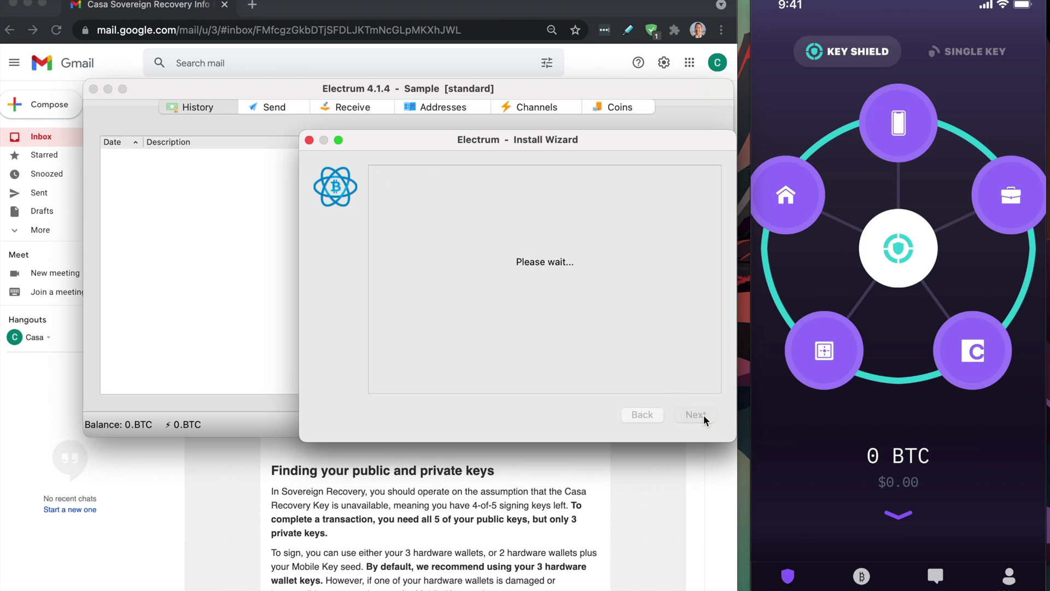
Unlock the second Trezor by entering its PIN.
click(235, 493)
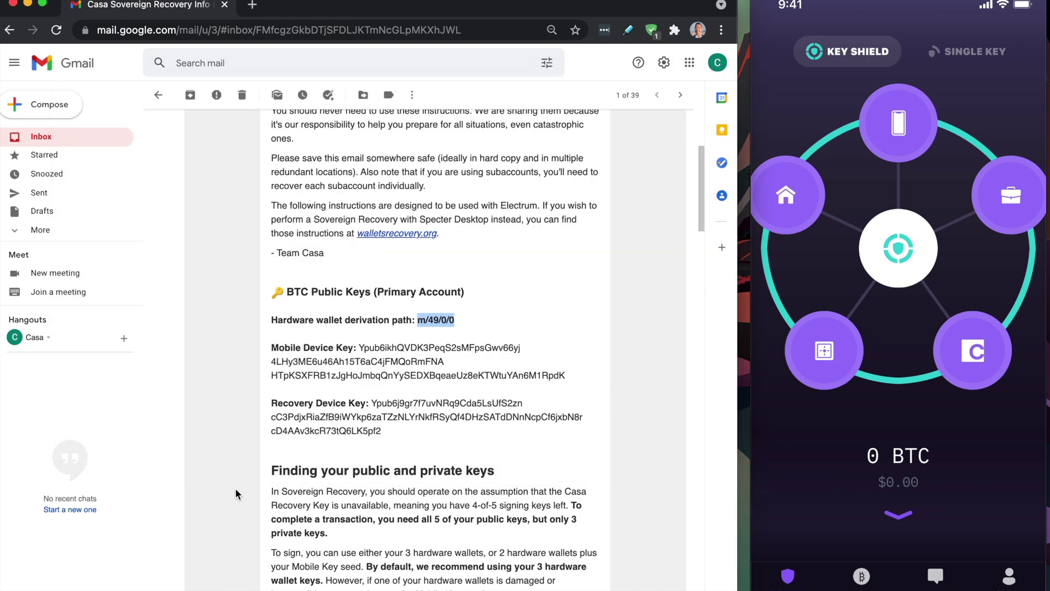
key(super+Tab)
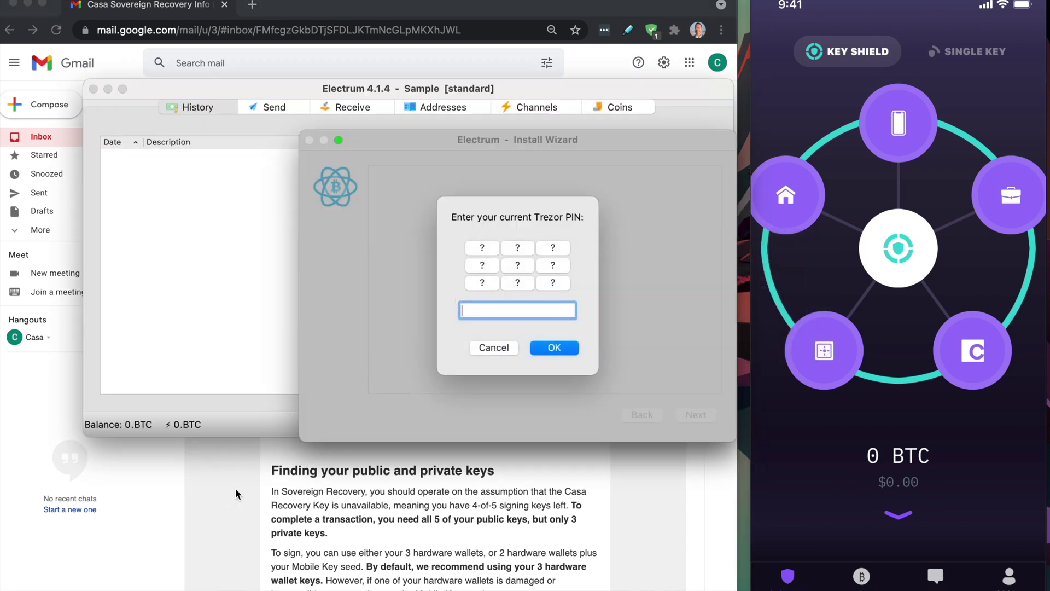
click(480, 248)
click(480, 248)
click(547, 347)
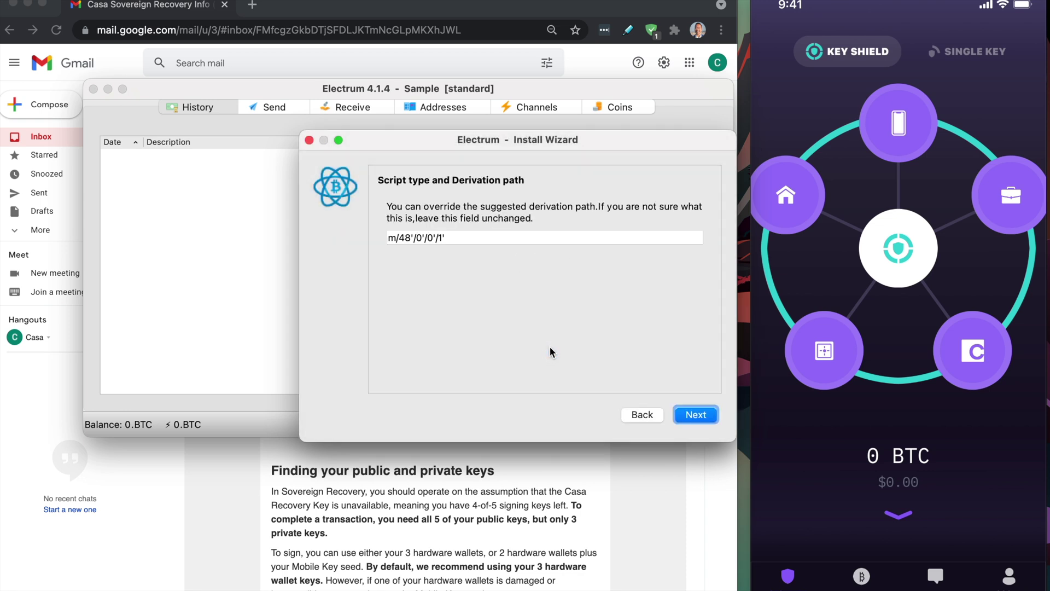
Replace the Trezor's derivation path with m/49/0/0 and accept cosigner 4.
click(462, 236)
key(super+a)
text(m/48'/0'/0'/2')
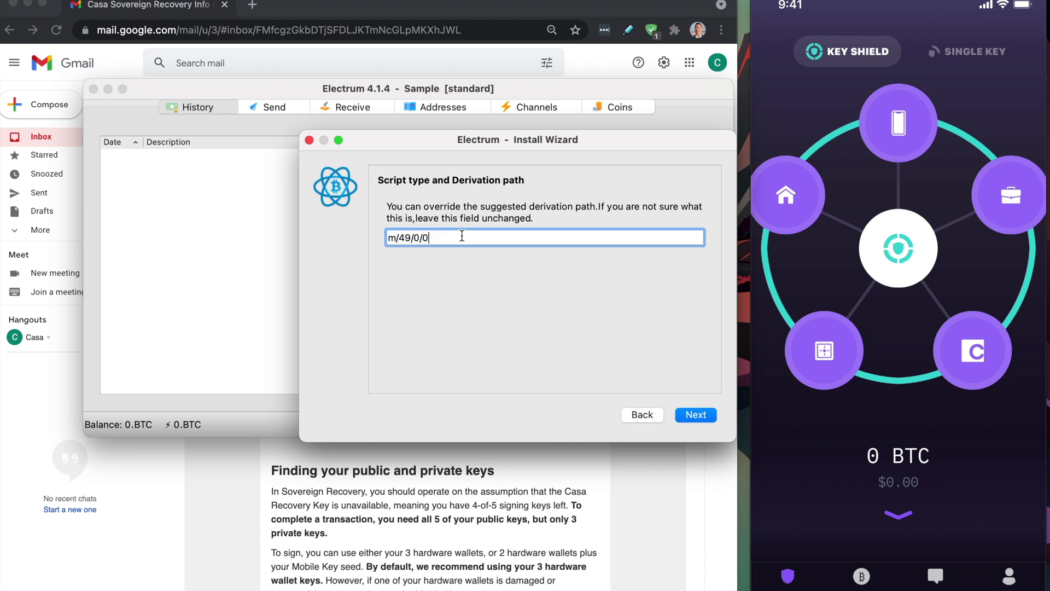
click(694, 416)
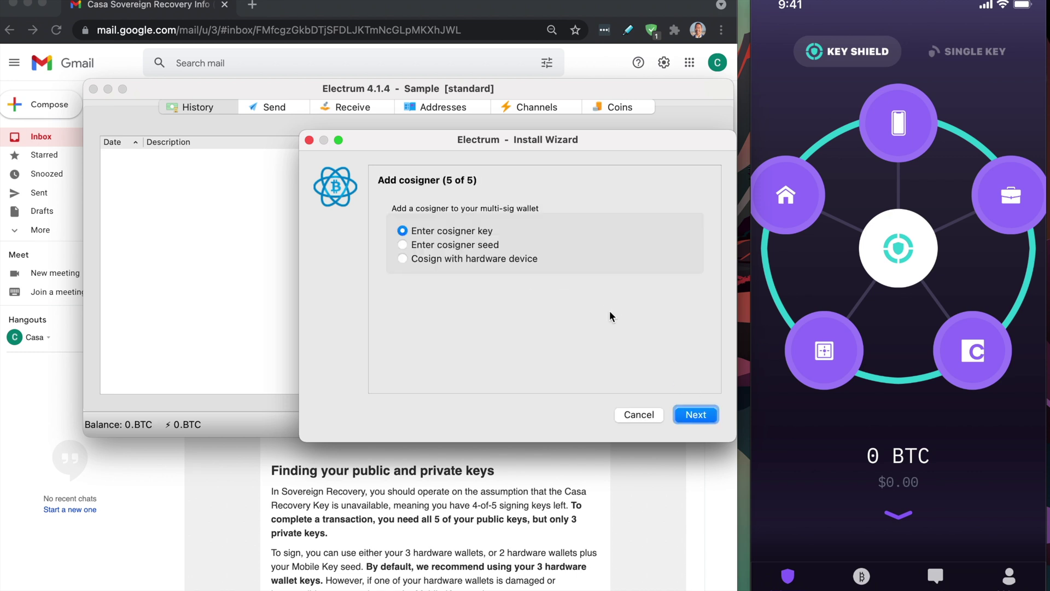
Choose hardware cosigning for cosigner 5, rescanning until the Ledger Nano S is selected.
click(403, 259)
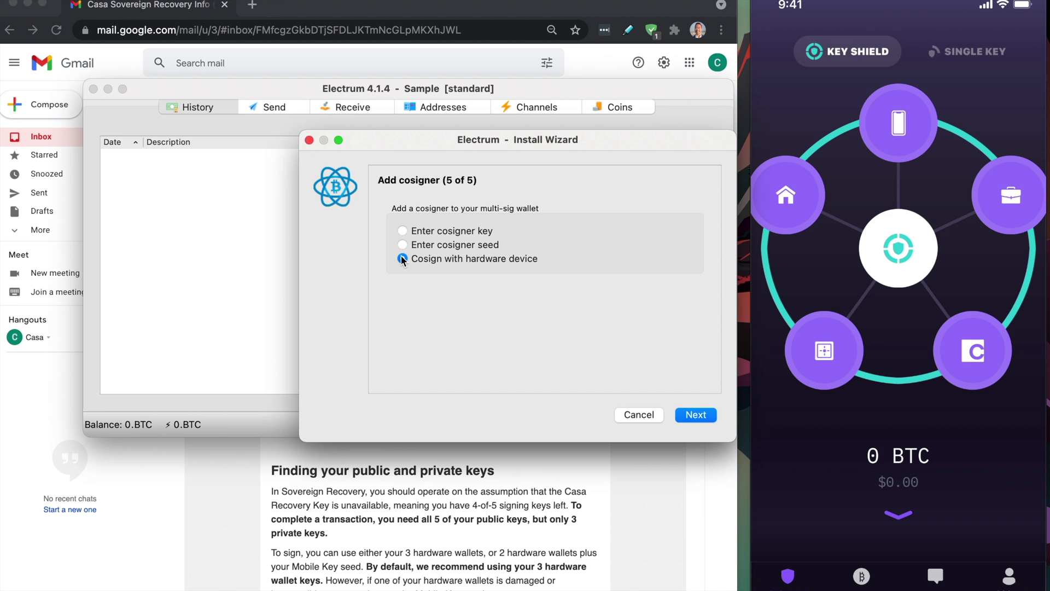
click(696, 416)
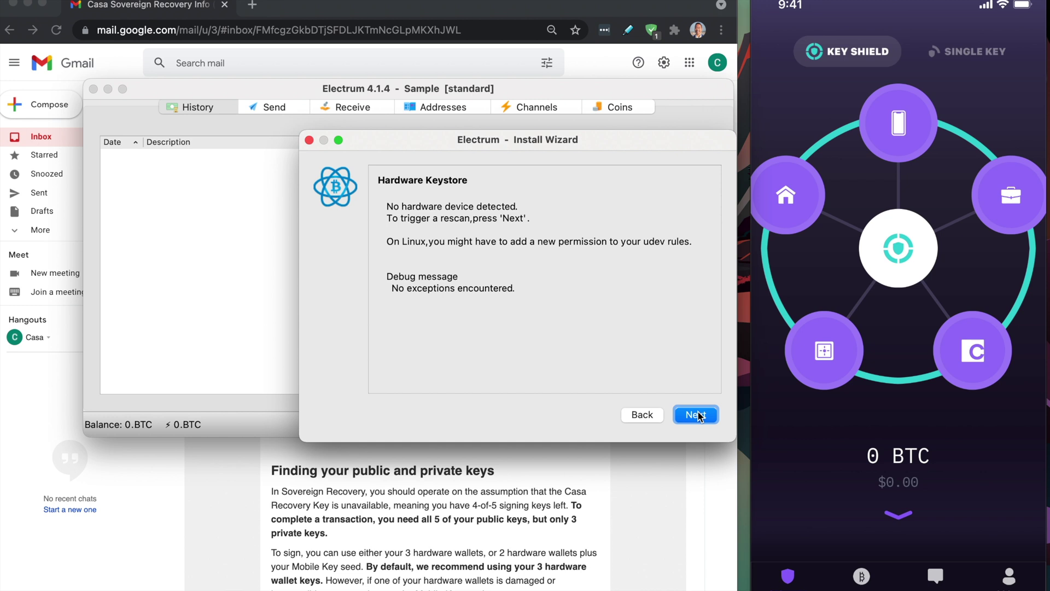
click(643, 415)
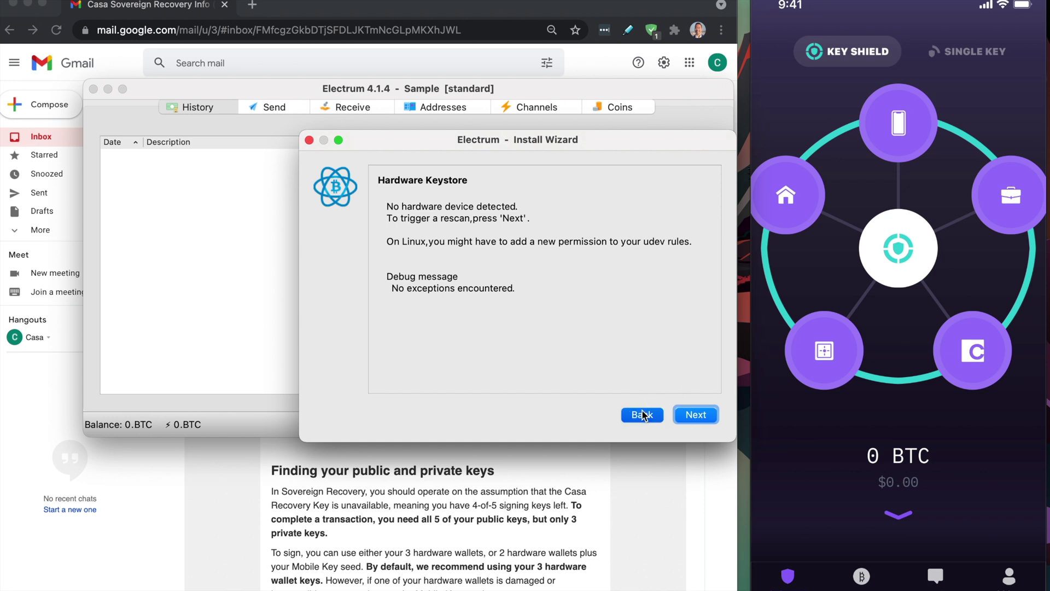
click(402, 258)
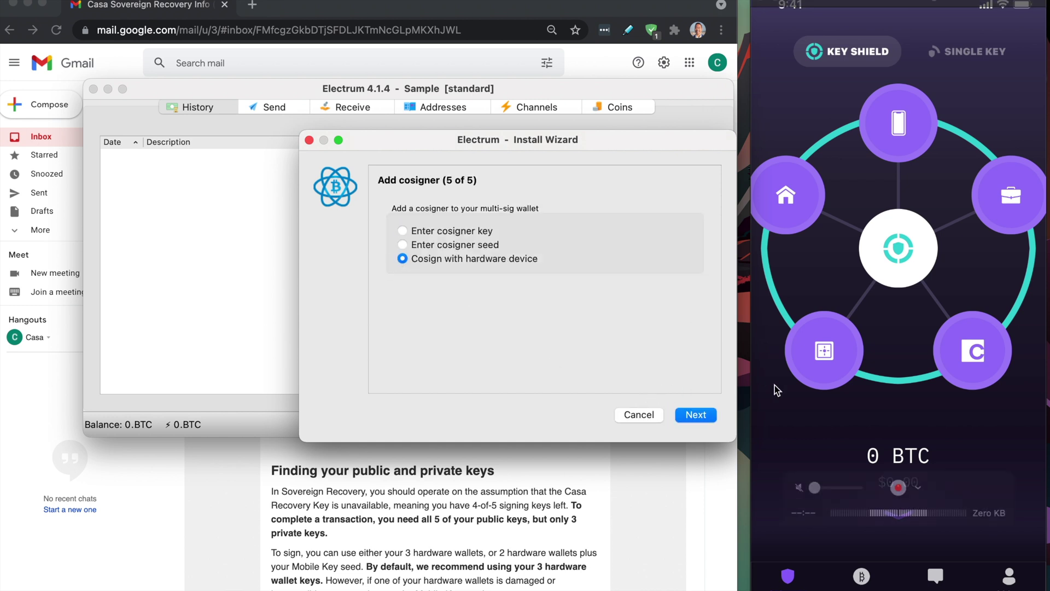
click(695, 414)
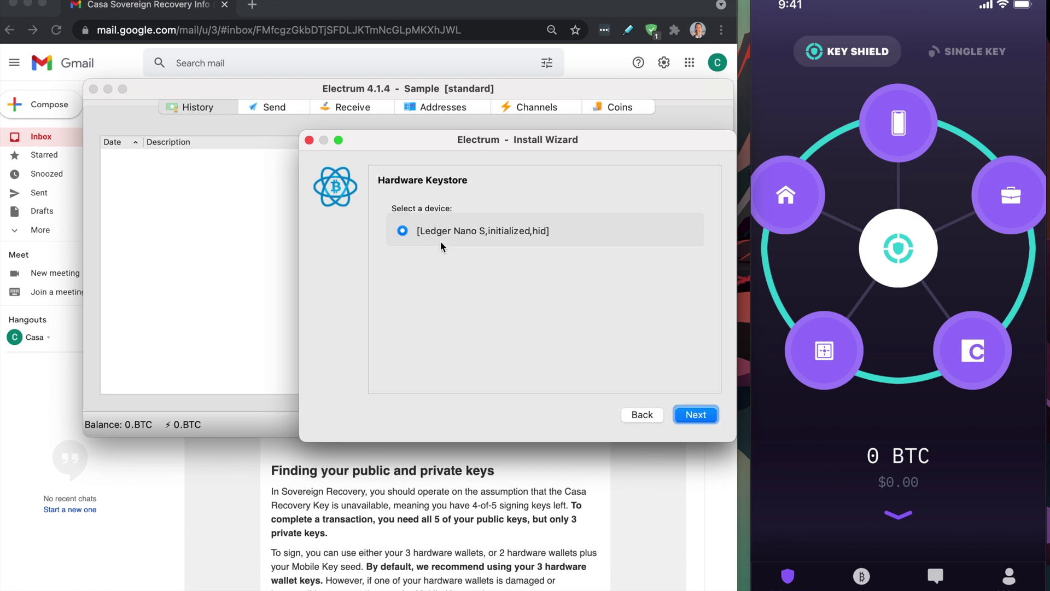
click(695, 414)
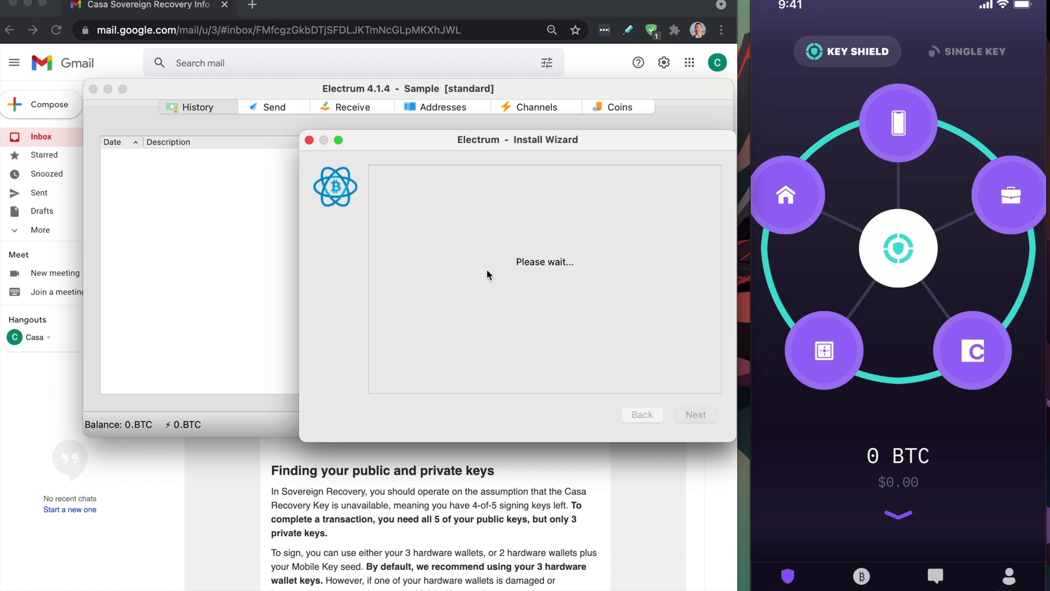
click(446, 237)
Set the Ledger path to m/49/0/0, finish without a password, and decline reconnecting the Trezor.
key(super+a)
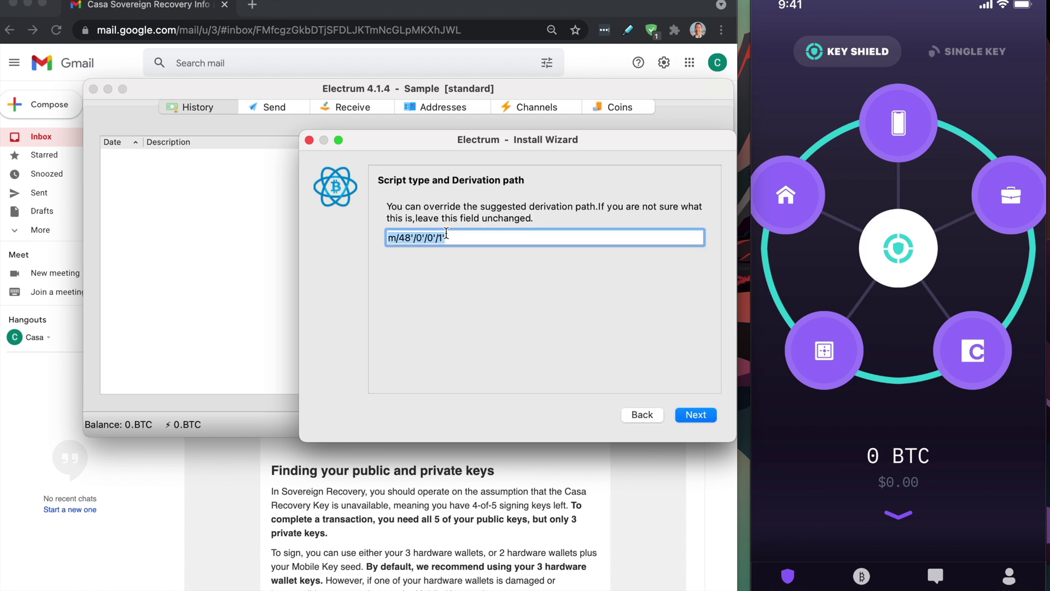
text(m/49/0/0)
click(707, 415)
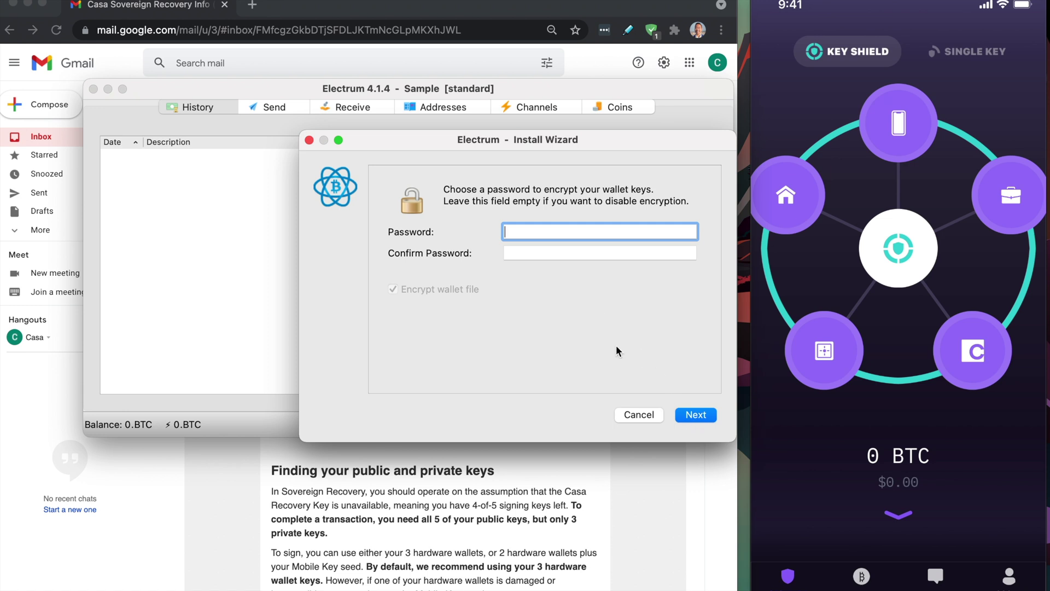
click(695, 414)
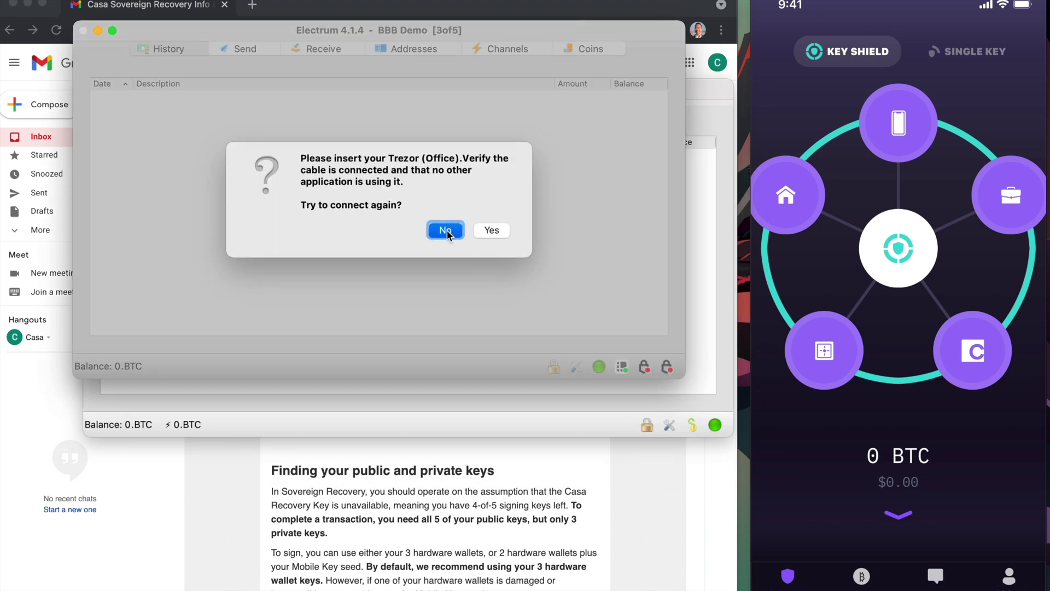
click(447, 230)
Decline reconnecting the Home Trezor and select the first receiving address in the Addresses tab.
click(447, 230)
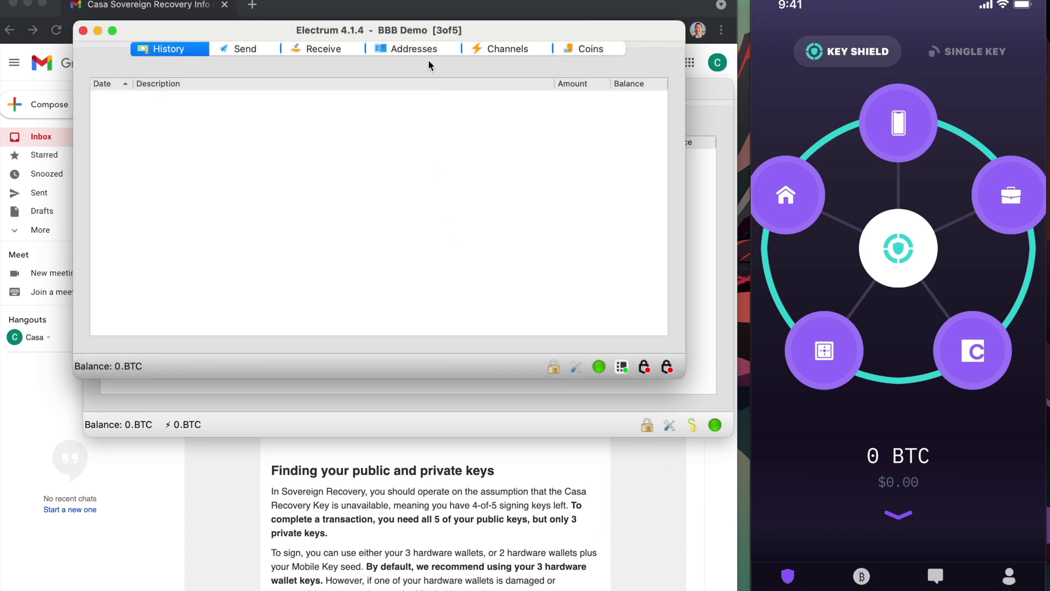
click(417, 51)
click(383, 101)
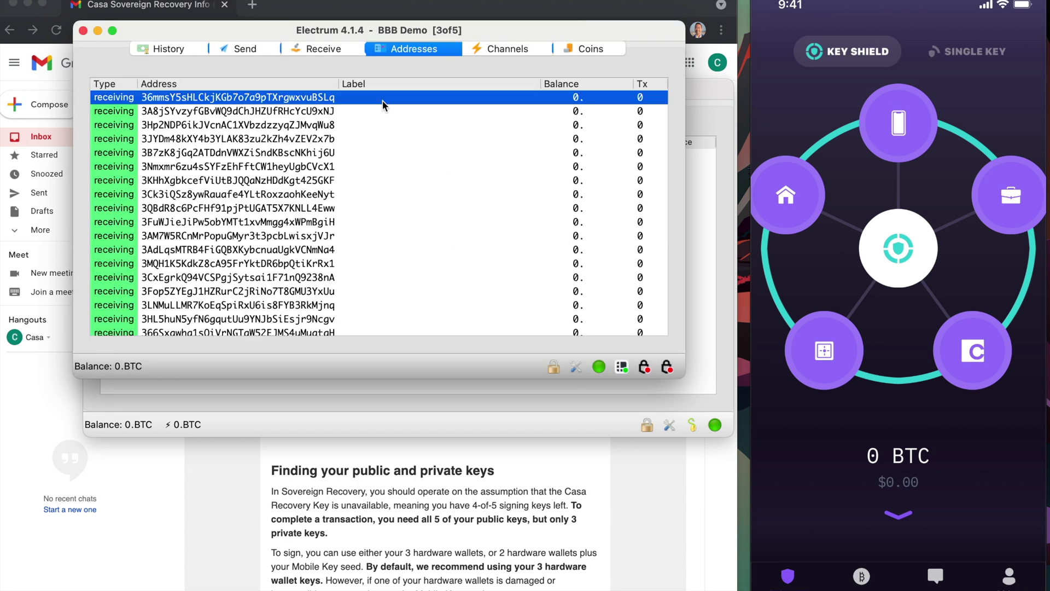